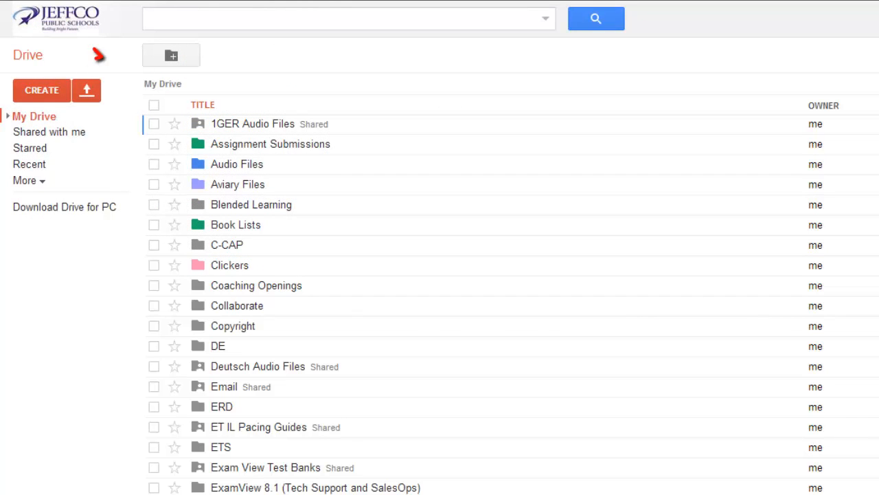
- Create a new form titled "Fall 2013 Classroom Survey" with the Default theme
click(55, 94)
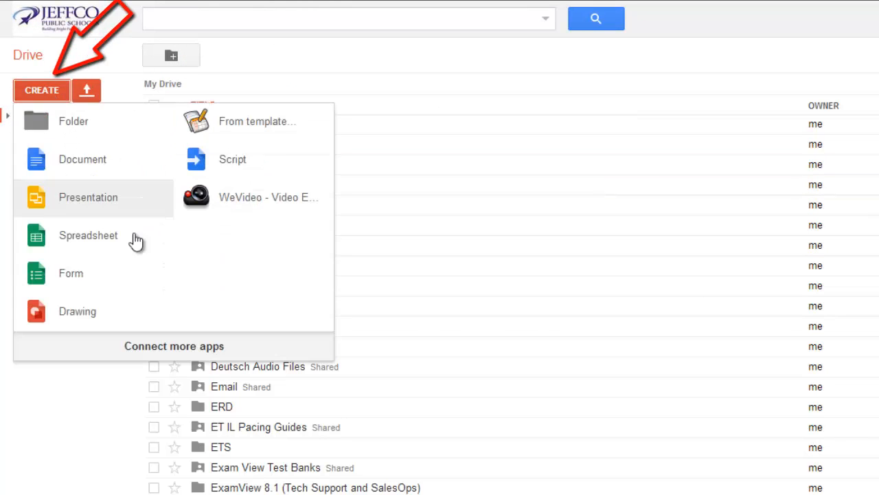
click(148, 277)
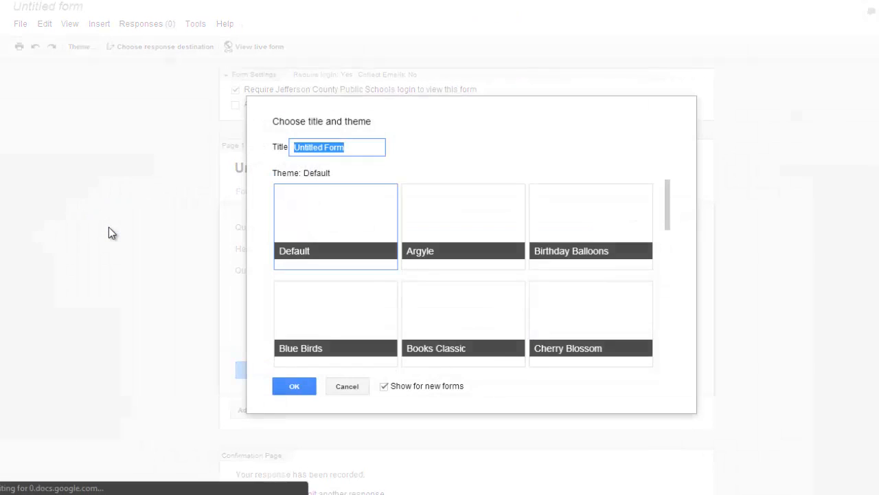
text(Fall 2013 Classroom Survey)
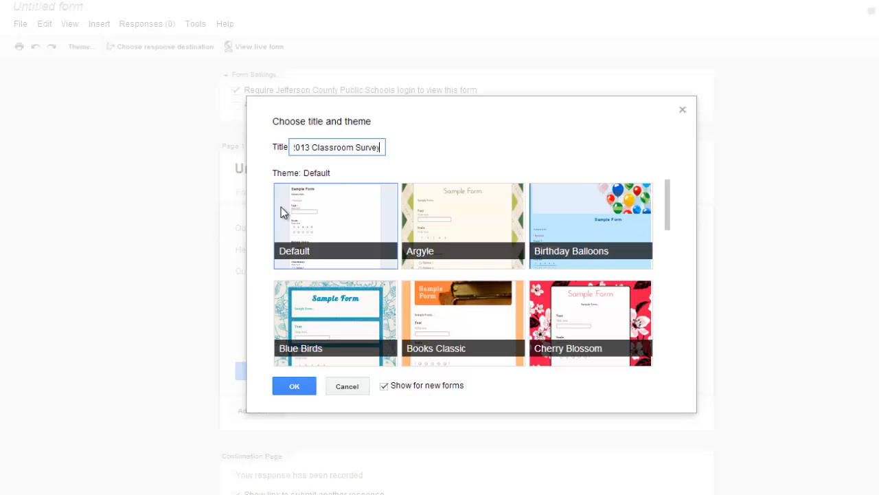
click(305, 387)
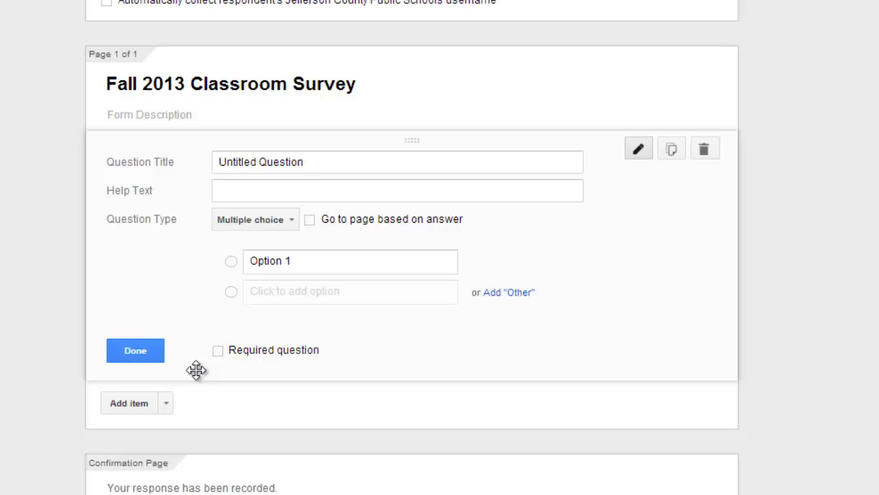
- Make the first question a Text question titled "Your First Name" with help text "Please enter the preferred name you'd like me to use."
click(270, 224)
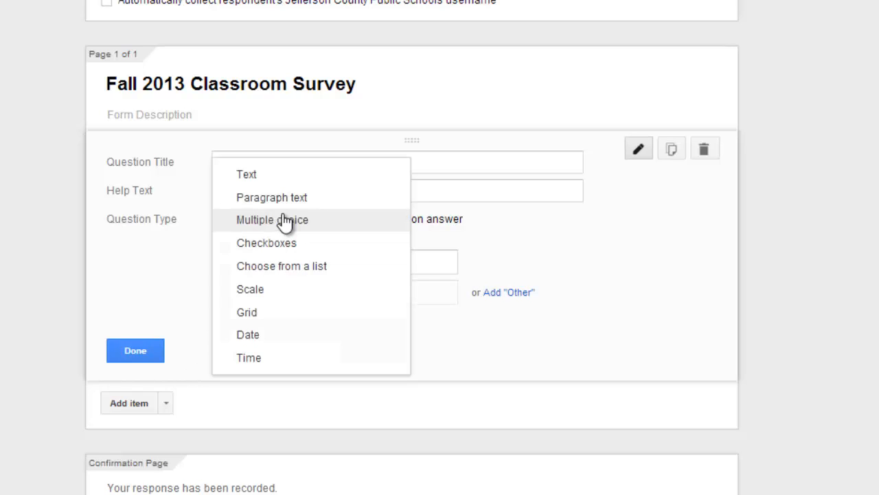
click(273, 173)
text(Your First Name)
click(240, 190)
text(Please enter the preferred)
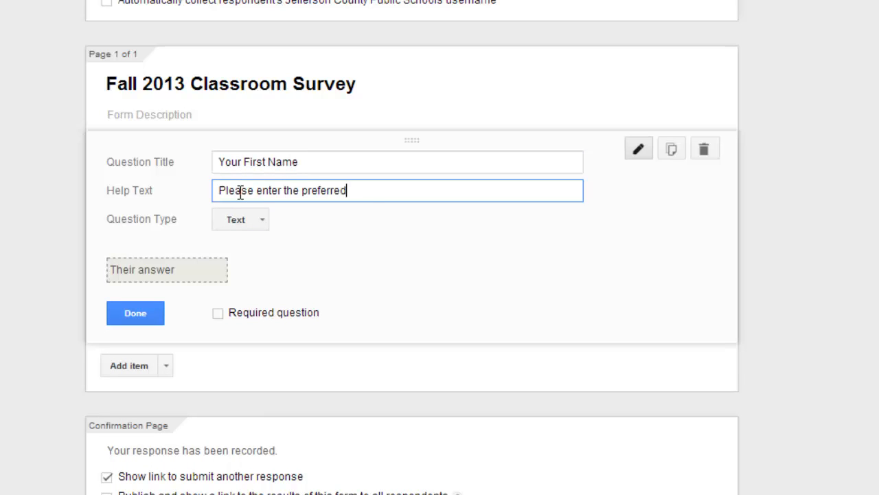
text( name you'd like me to use.)
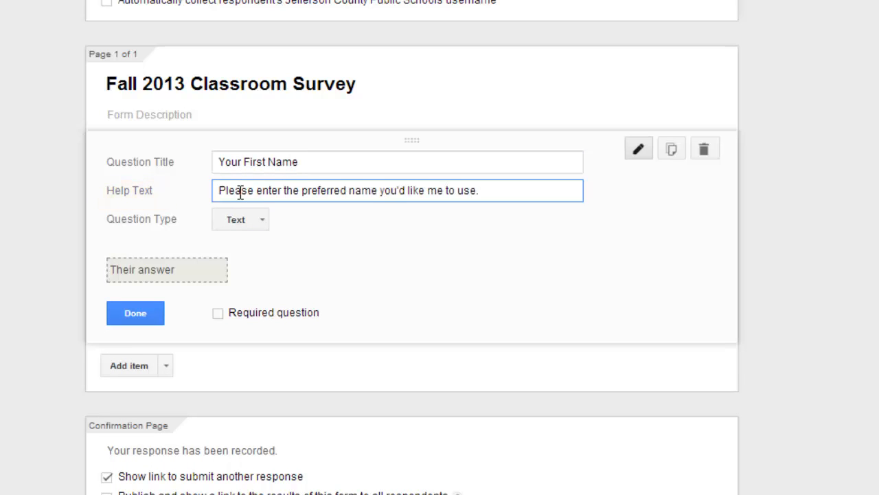
click(152, 319)
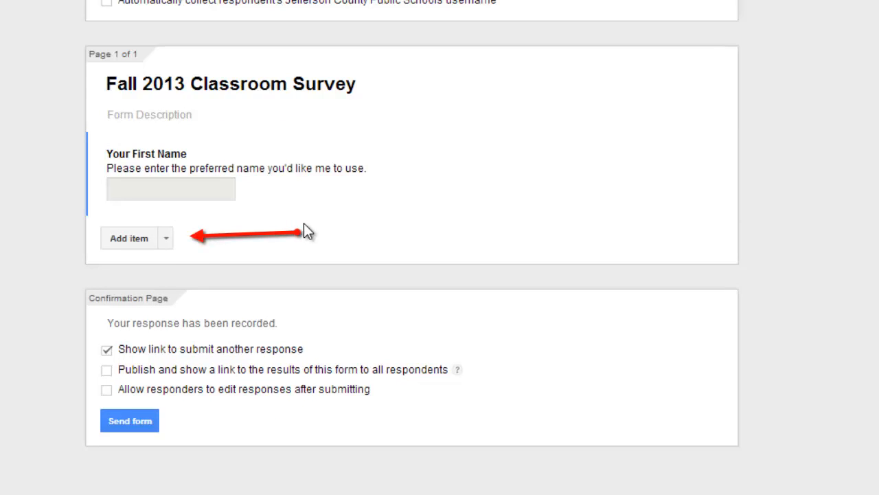
- Add a choose-from-a-list question titled "What type of computer do you have at home?"
click(167, 238)
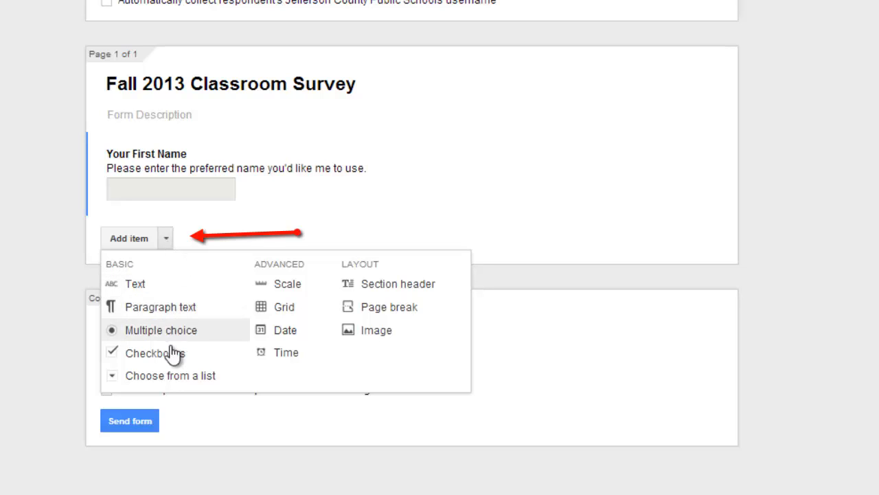
click(173, 377)
text(What)
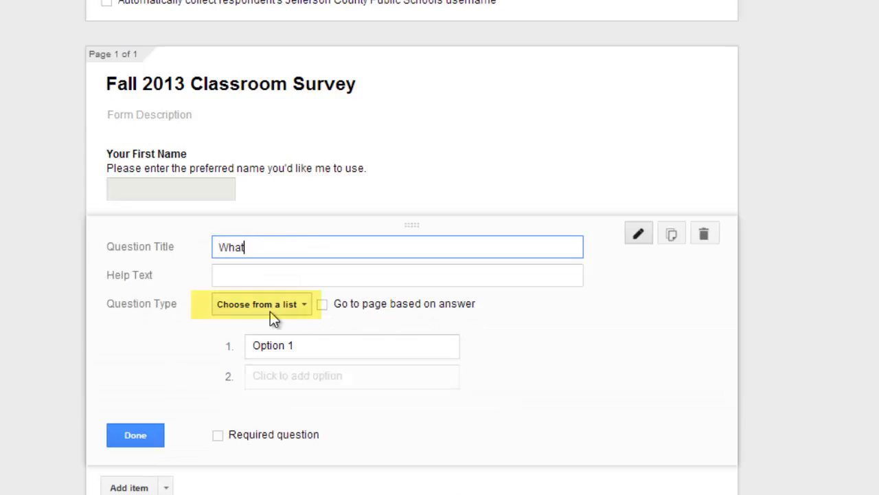
text( type of computer do you h)
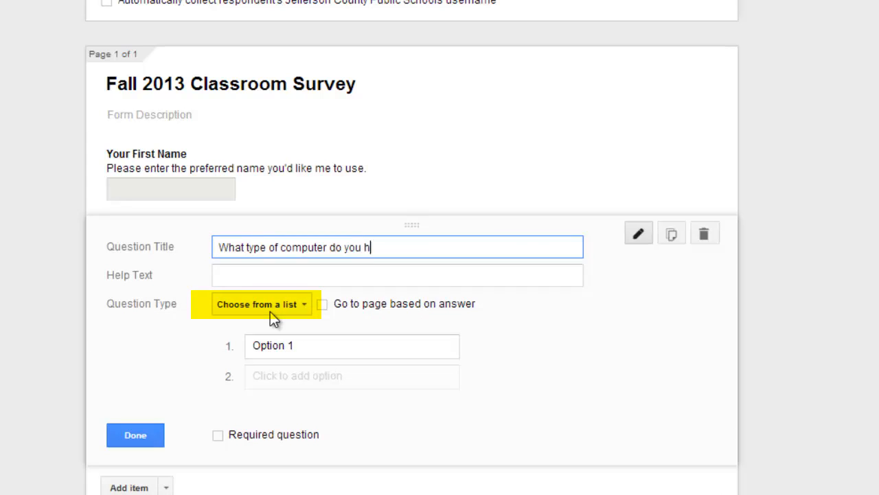
text(ave at home?)
- Enter PC, Mac and Tablet as the answer options of the home computer question
click(291, 346)
text(PC)
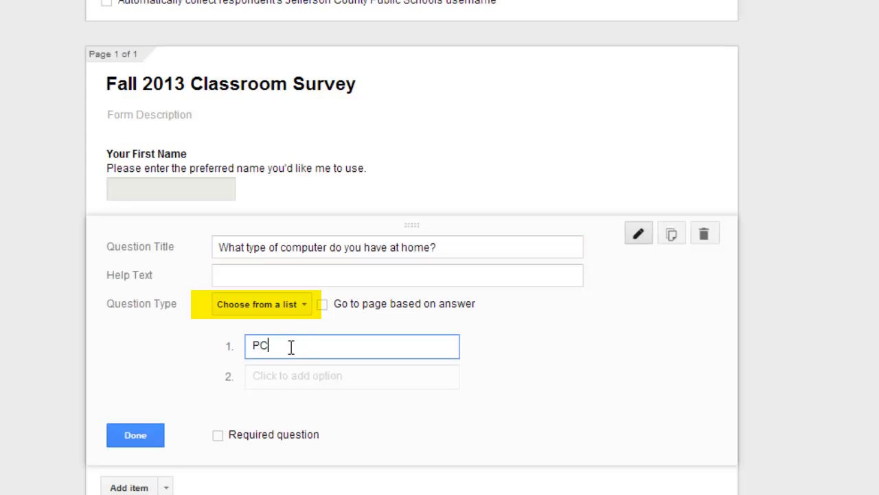
key(Return)
text(MA)
key(BackSpace)
text(ac)
key(Return)
text(Tablet)
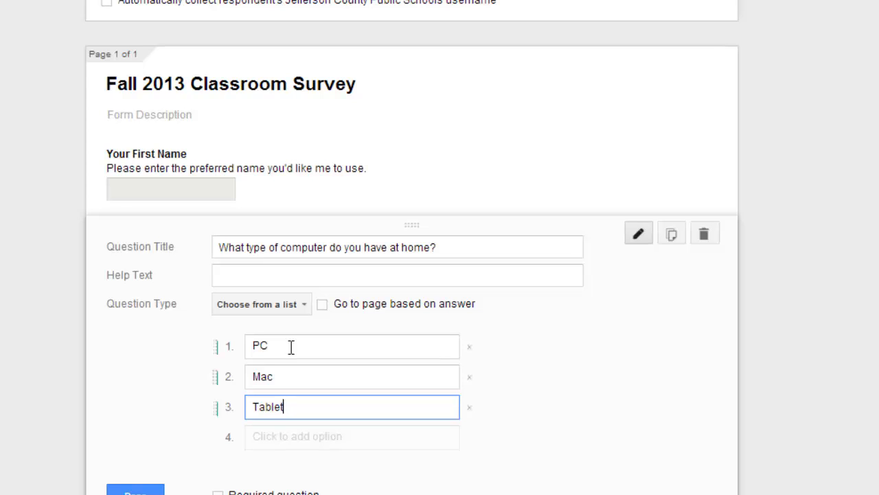
- Change the home computer question to Checkboxes with an added "Other" option, and make it required
click(307, 309)
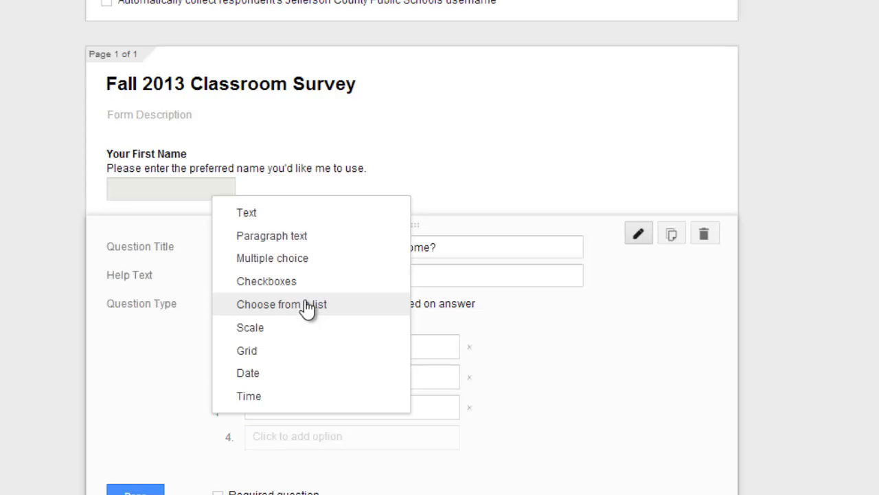
click(310, 282)
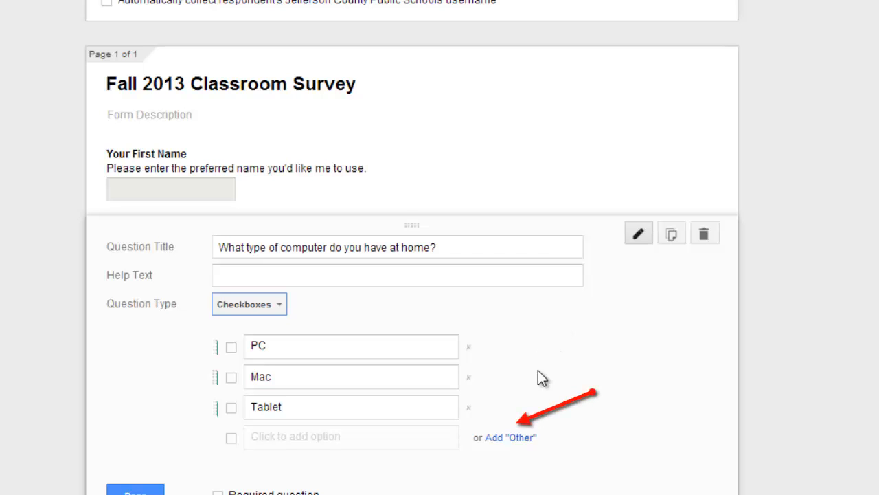
click(512, 437)
scroll(523, 433, down, 1)
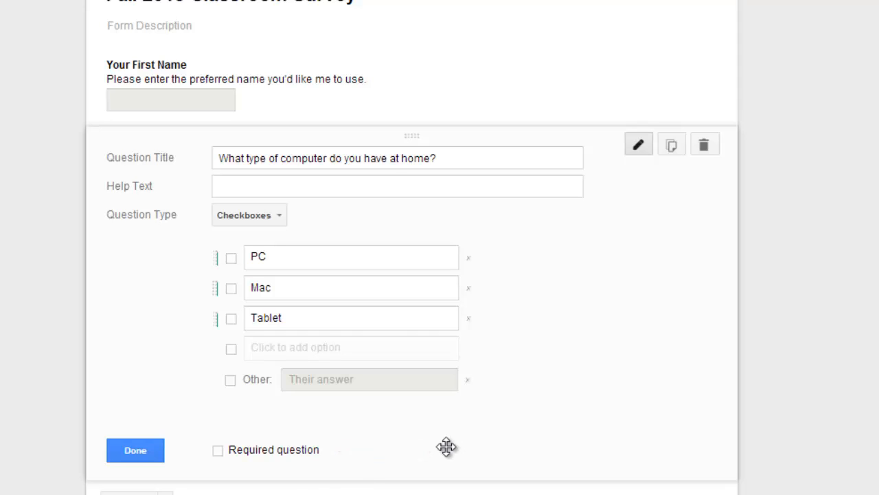
click(218, 450)
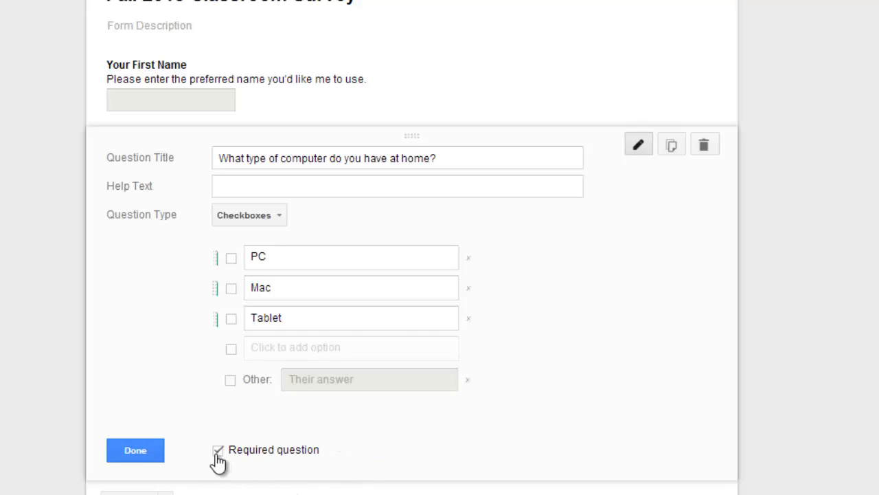
click(135, 454)
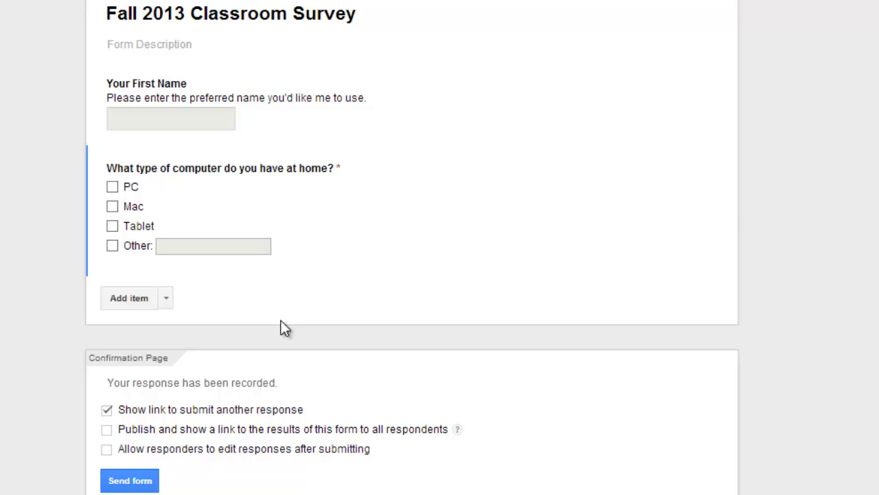
- Insert a page break titled "Technology at Home" and move it above the home computer question
click(165, 299)
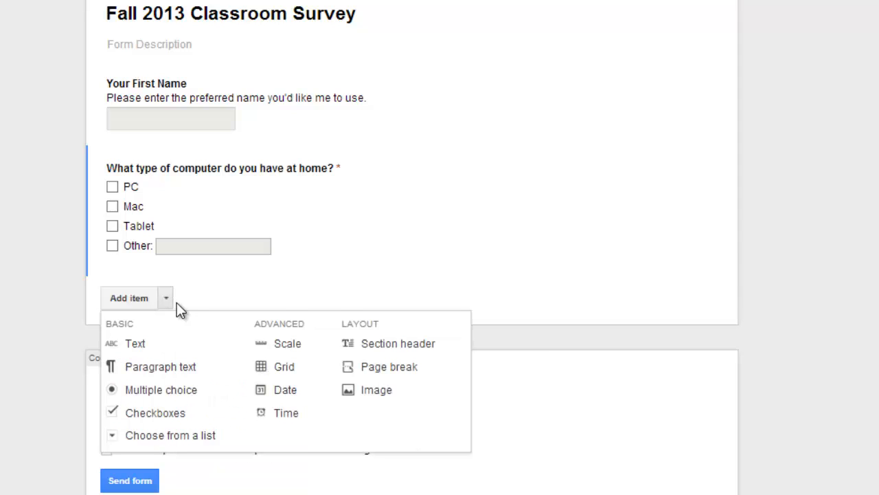
click(432, 369)
text(Technology )
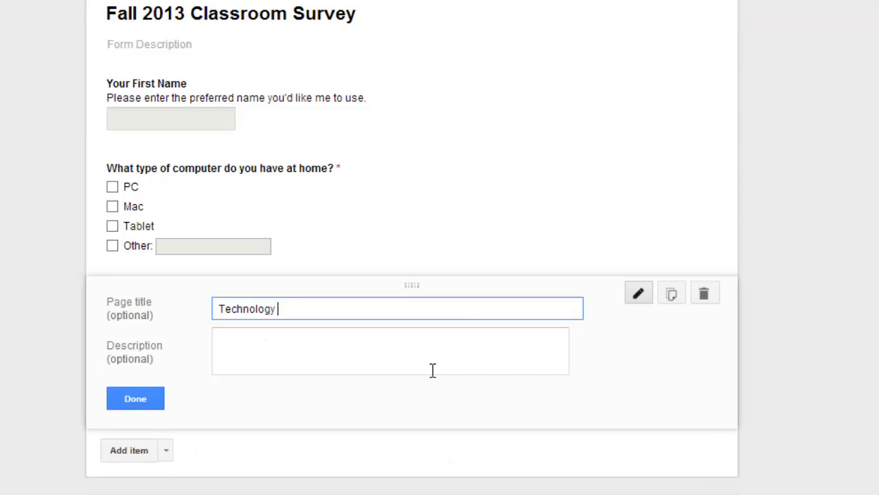
text(at Home)
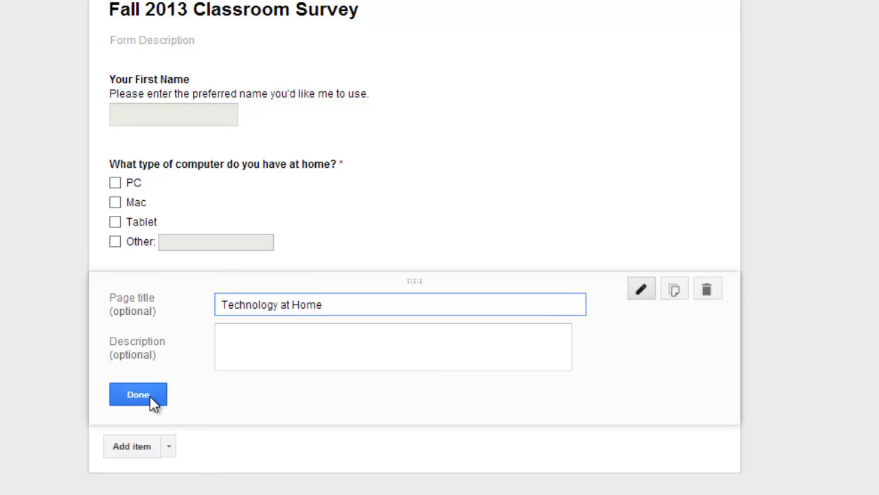
click(152, 404)
drag(385, 385, 390, 265)
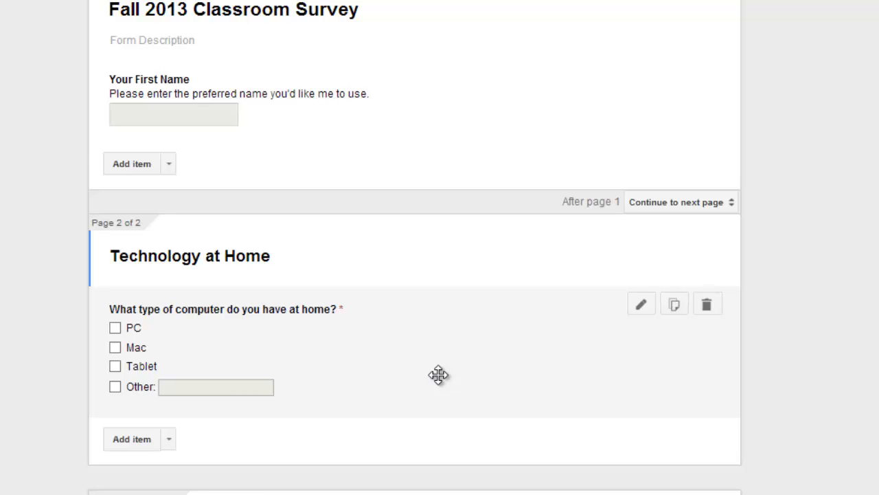
- Add two more page breaks after the home computer question, titled "eReader Questions" and "All About You"
scroll(441, 374, down, 1)
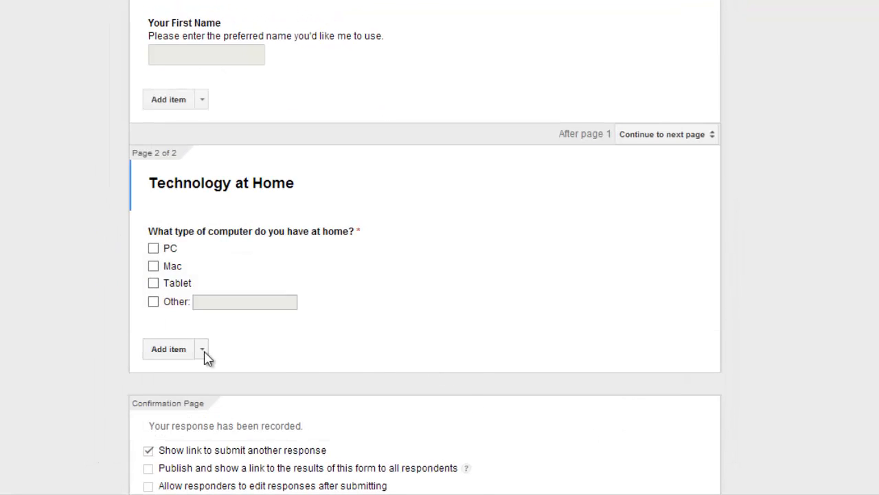
click(202, 350)
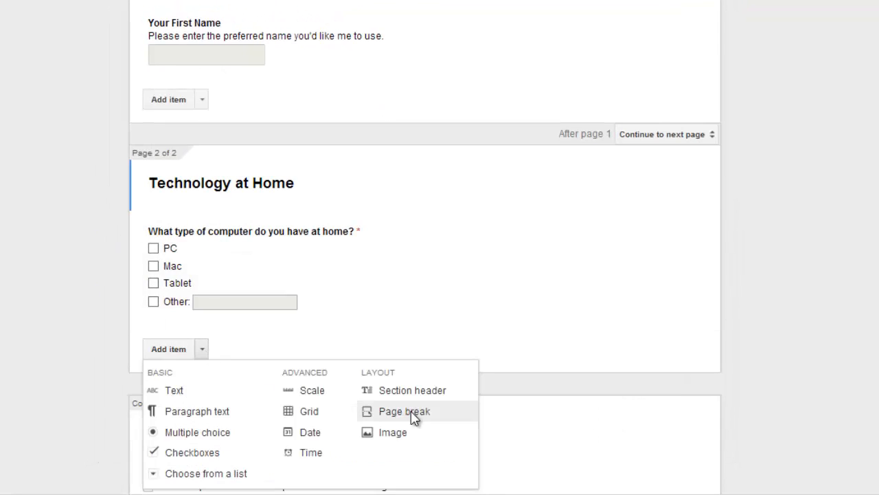
click(414, 416)
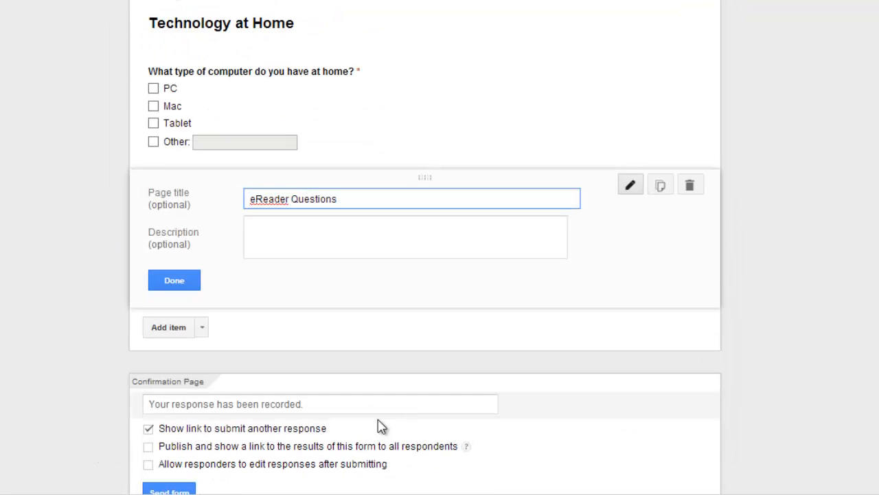
click(178, 281)
click(202, 324)
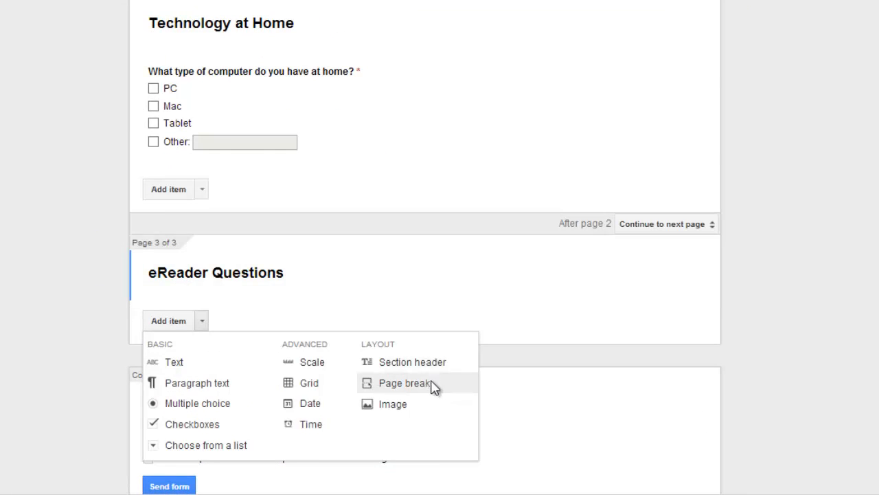
click(428, 384)
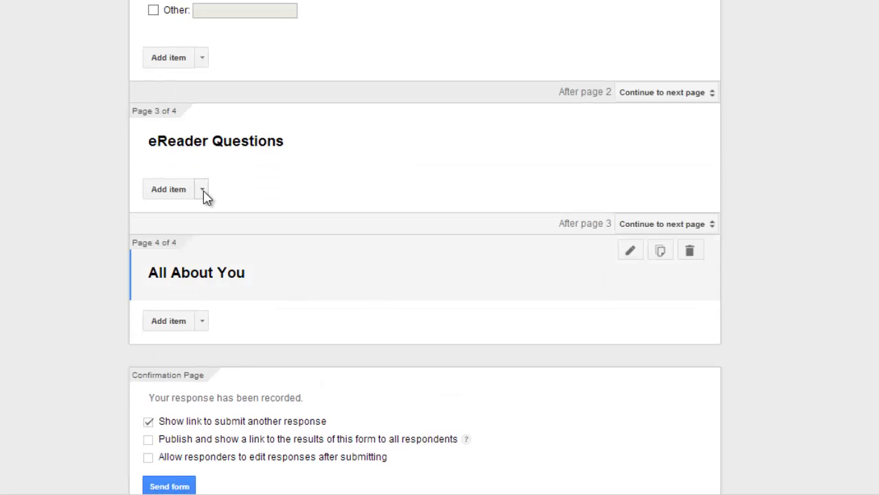
- On the eReader Questions page, add a multiple choice question "What type of eReader do you primarily use?" with options iPad, Kindle, Nook and Other
click(202, 189)
click(197, 273)
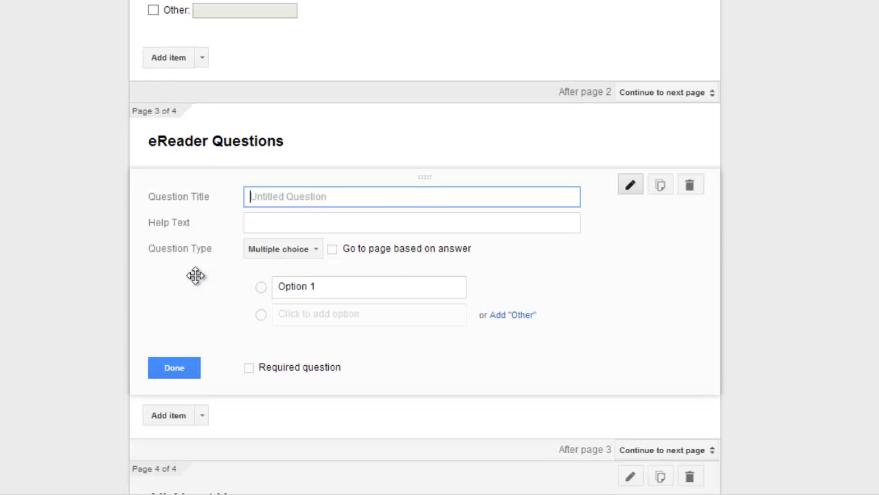
text(What type of eReader do you primarily use?)
click(335, 283)
text(iPad)
key(Return)
text(Kindle)
key(Return)
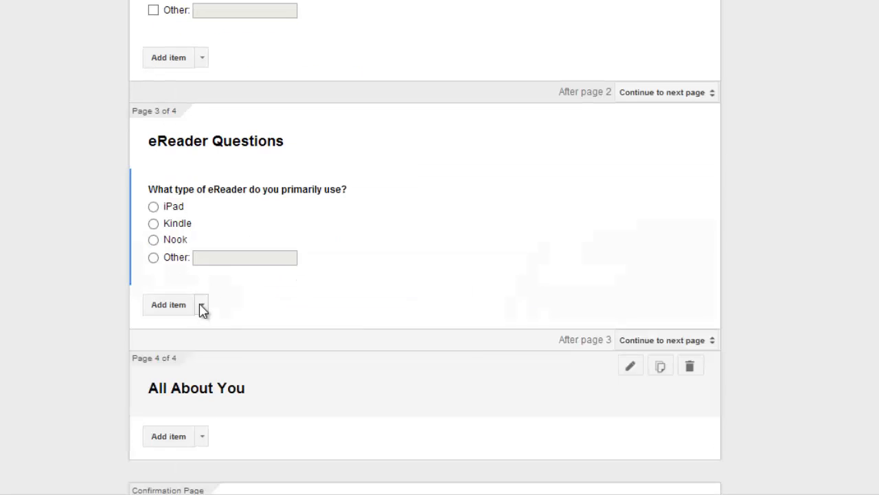
- Add a multiple choice question "Do you download ebooks from the public library?" with options Yes and No below the eReader type question
click(202, 304)
click(208, 390)
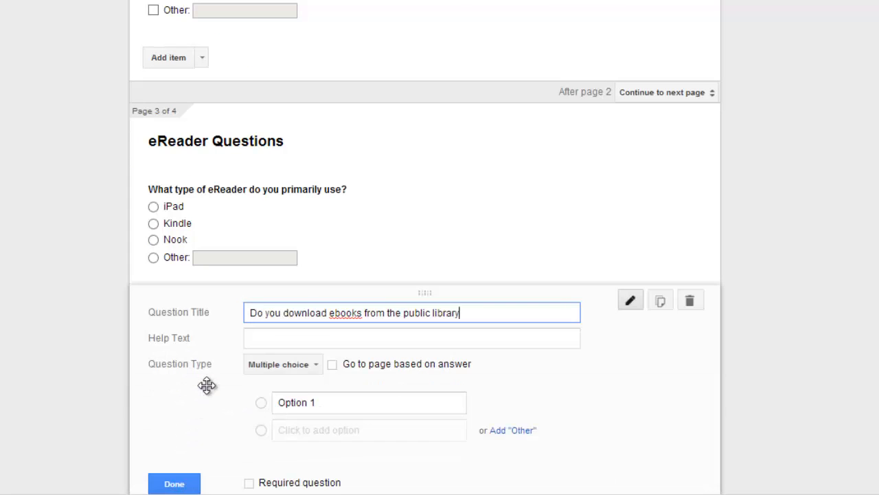
text(?)
click(351, 405)
text(Yes)
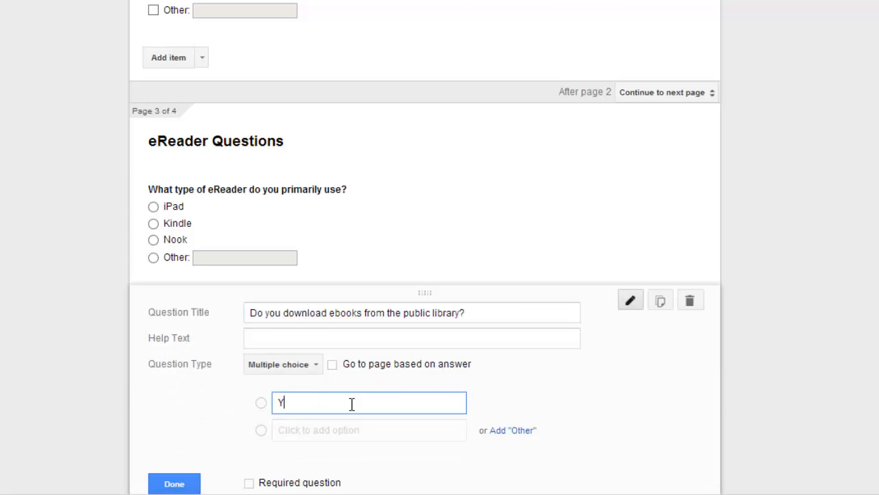
key(Return)
text(No)
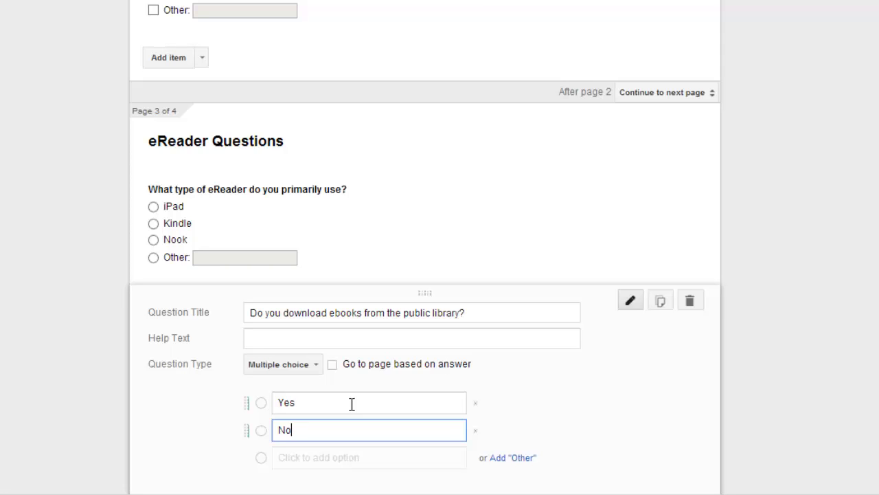
scroll(352, 404, down, 1)
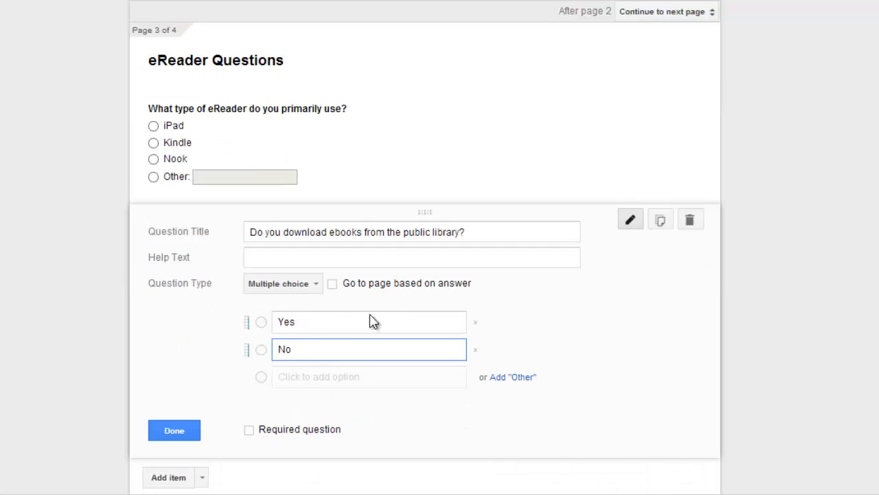
click(180, 437)
- On the Technology at Home page, add a multiple choice question titled "Do you have ans use an e-reader (Nook/Kindle)?"
scroll(378, 250, up, 4)
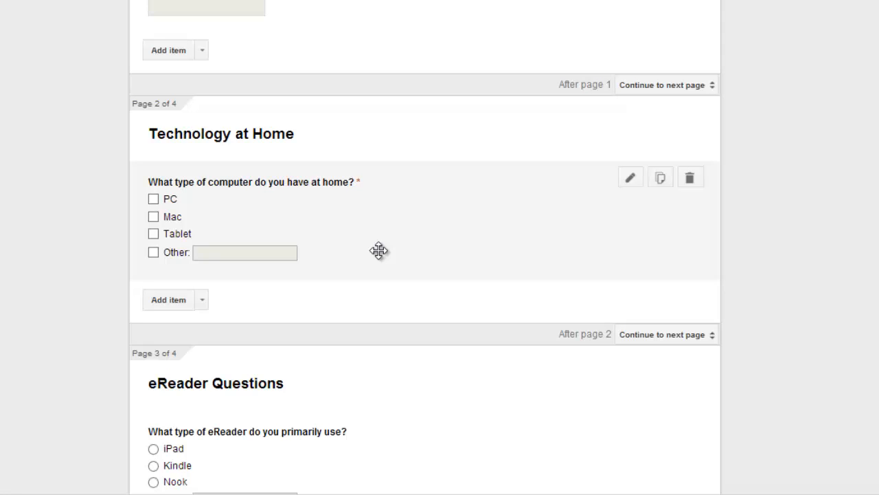
click(202, 301)
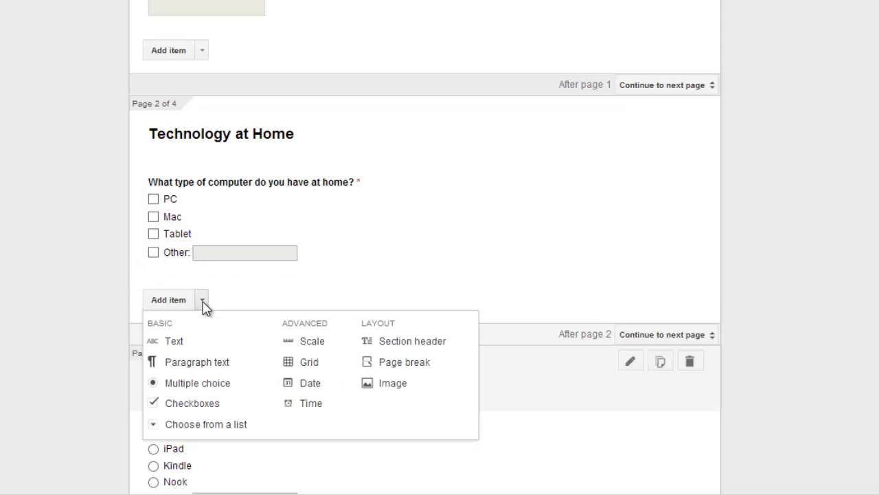
click(228, 382)
text(Do you have ans use an e-reader (Nook/Kindle)?)
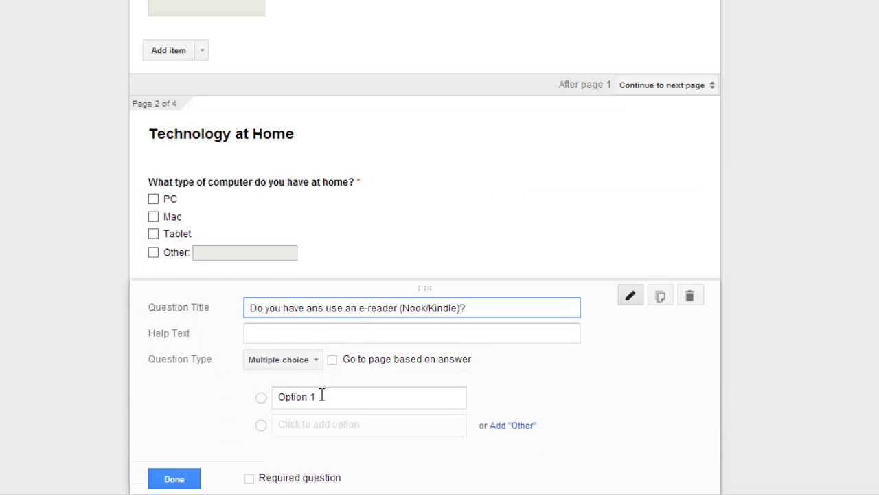
- Enter the options "No, I don't have an e-reader" and "Yes, I do have an e-reader", and add "/iPad for reading" after Kindle in the title
click(320, 393)
text(No, I don't have an e-reader)
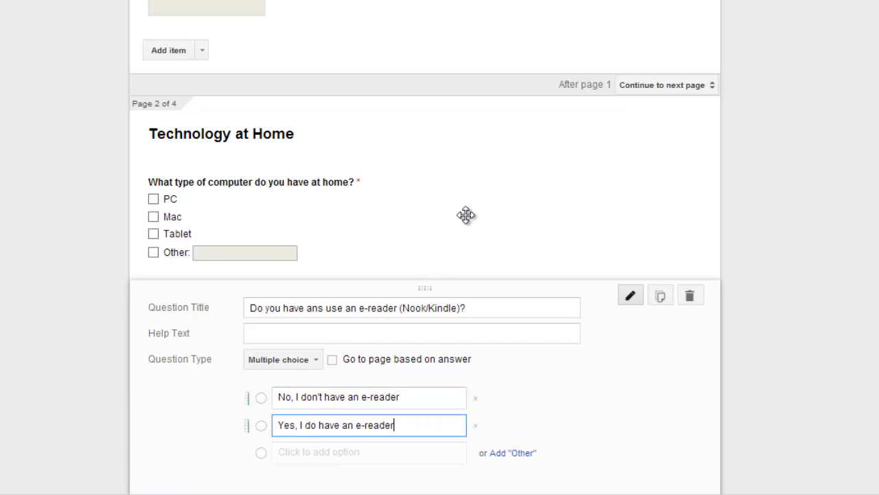
click(459, 309)
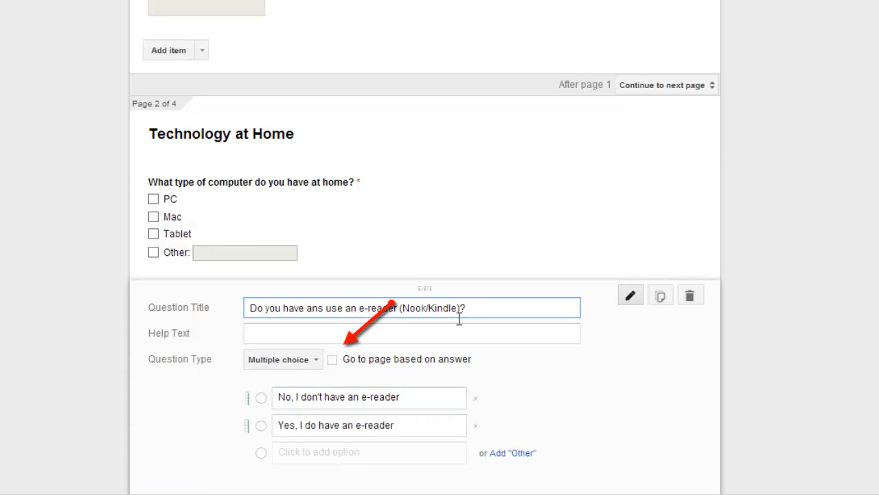
text(/iPad for reading)
- Turn on page branching for the e-reader question, sending No to page 4 (All About You) and Yes to page 3 (eReader Questions), and make it required
click(339, 359)
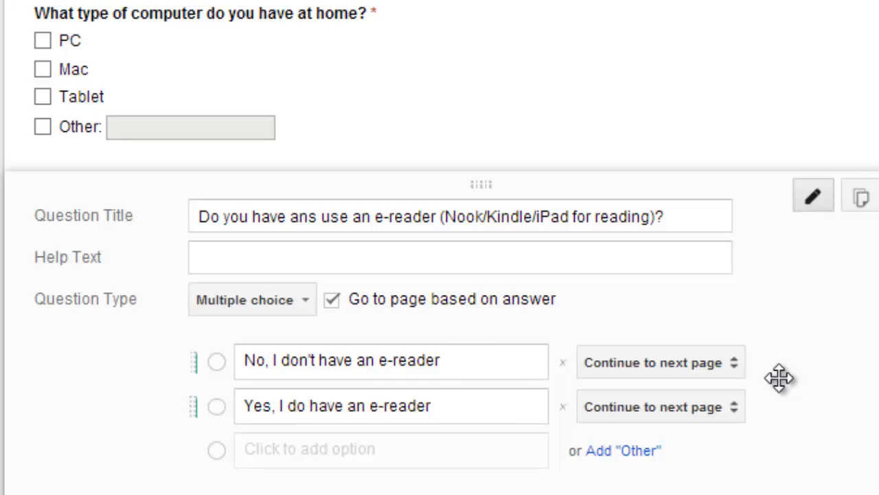
click(735, 404)
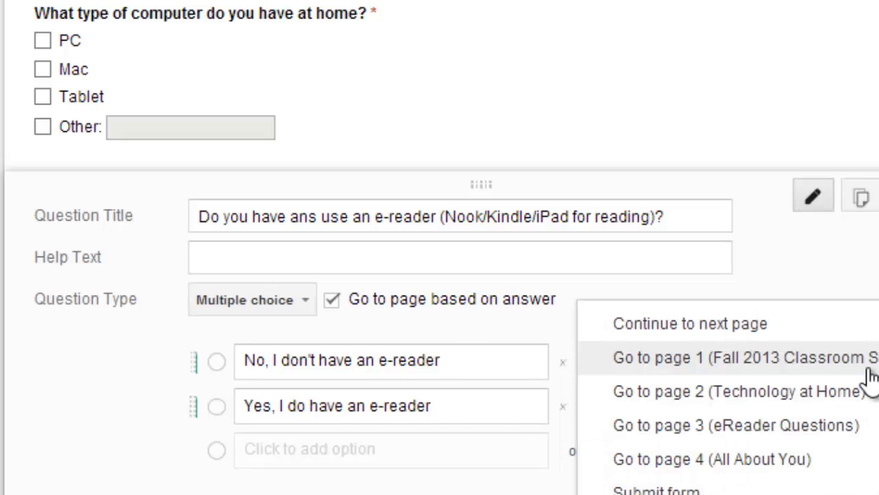
click(816, 459)
scroll(815, 456, down, 2)
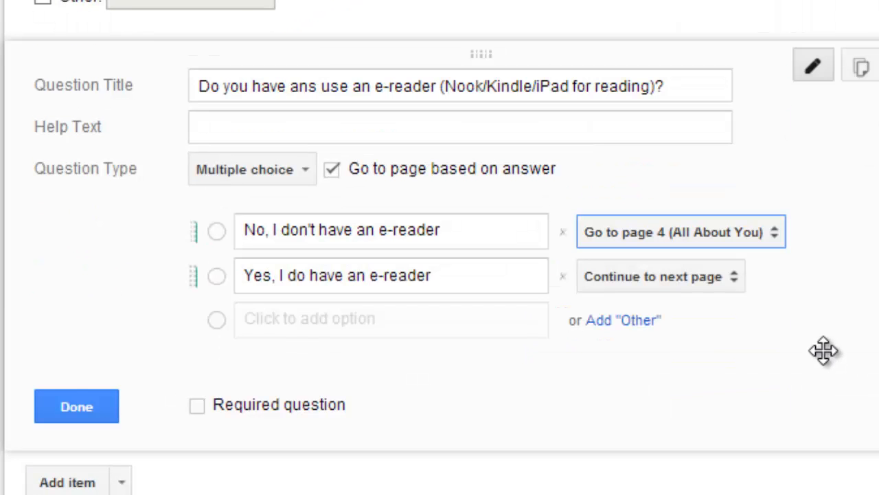
click(738, 278)
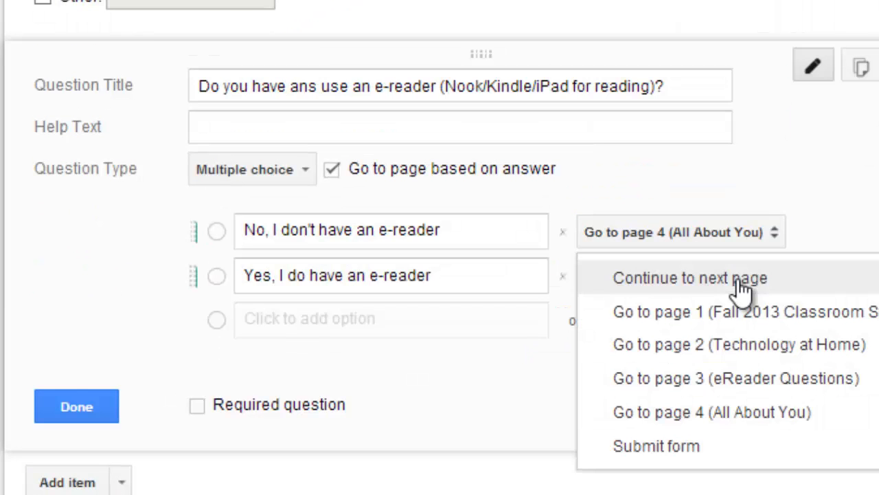
click(754, 378)
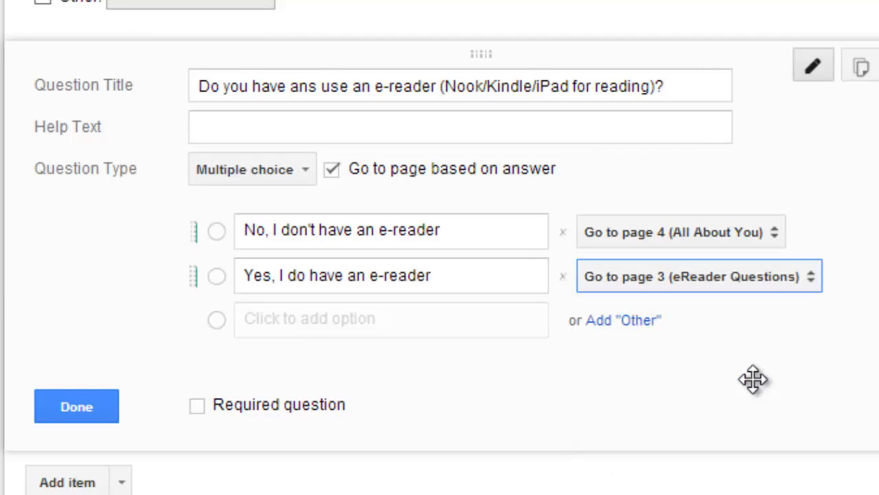
click(199, 409)
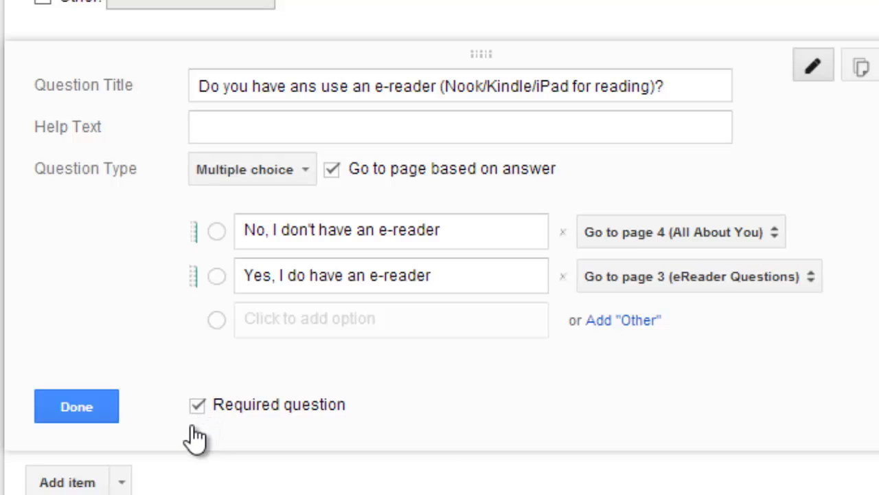
click(96, 413)
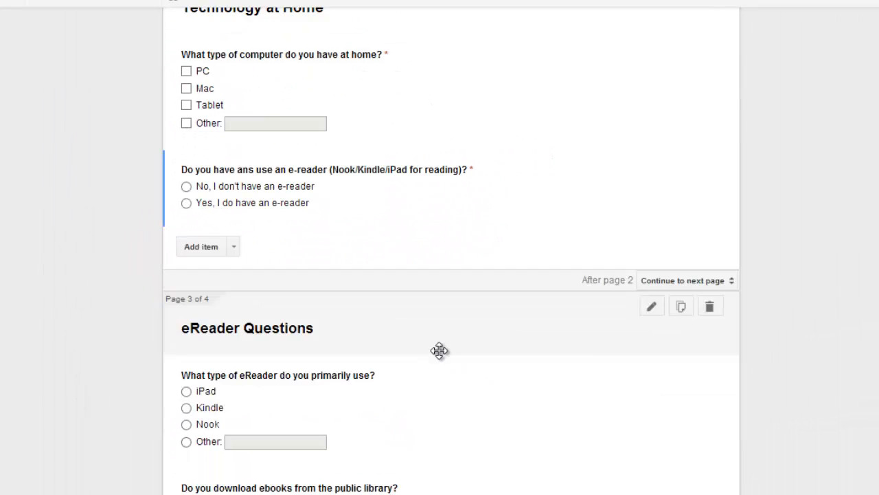
- On the All About You page, add a 1-to-5 scale question "What are your thoughts on reading?" labelled "LOVE to read!" and "Avoid reading at all costs"
scroll(440, 351, down, 5)
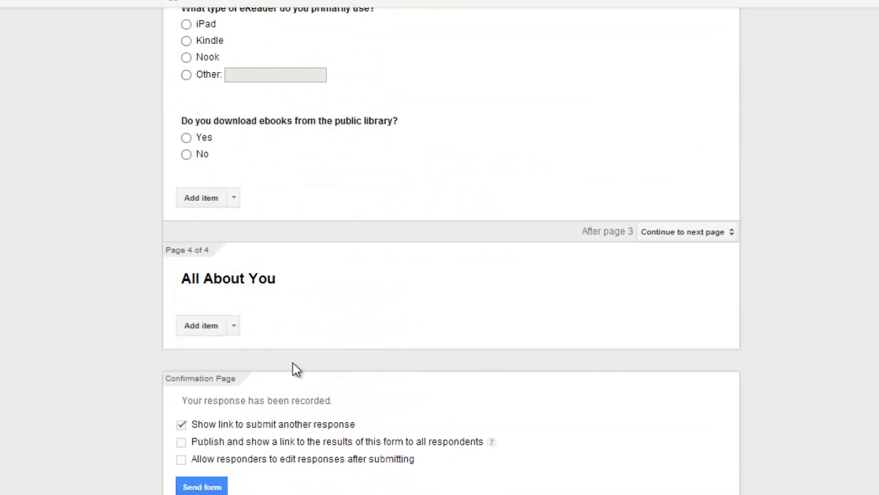
click(234, 326)
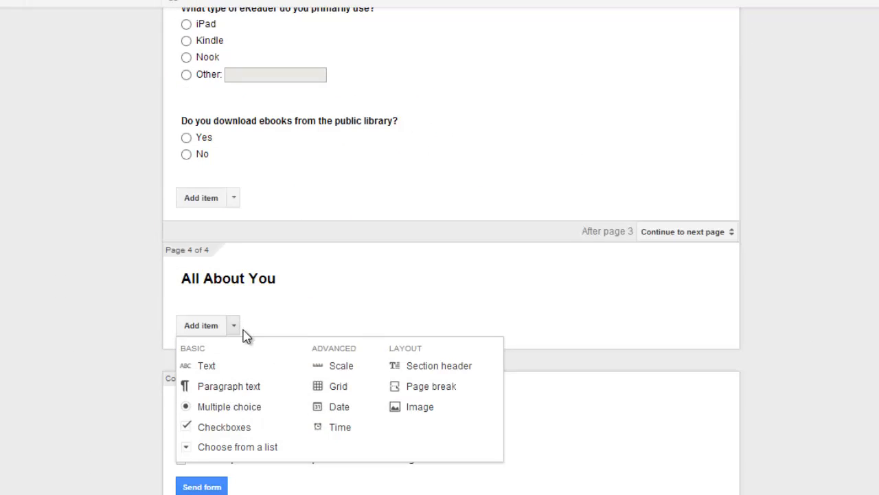
click(368, 362)
text(What are your thoughts on read)
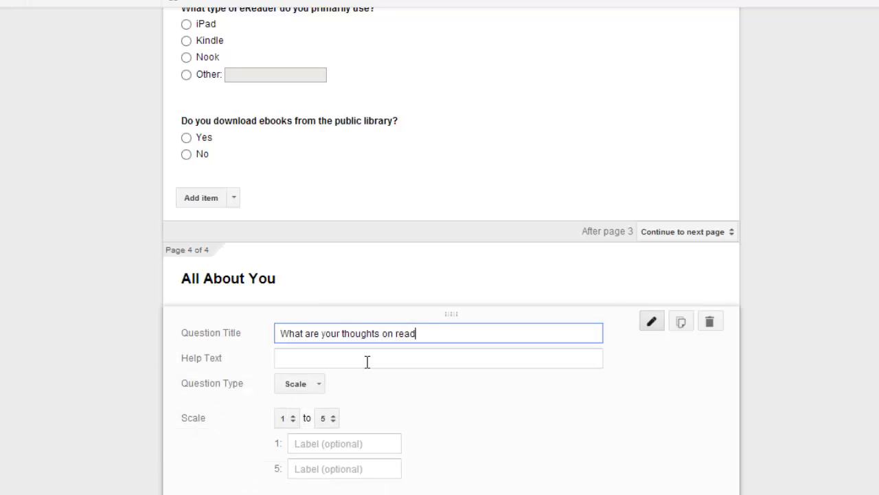
text(ing?)
click(310, 444)
text(LOVE to read!)
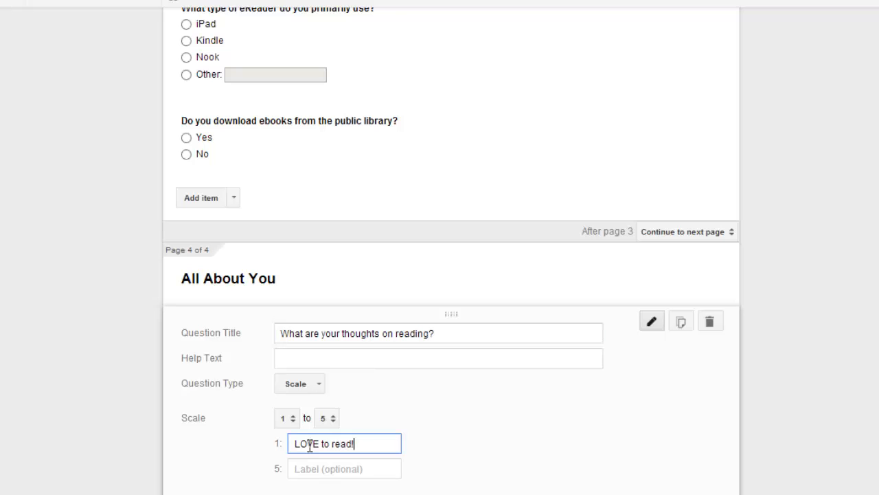
key(Tab)
text(Avoid reading at all)
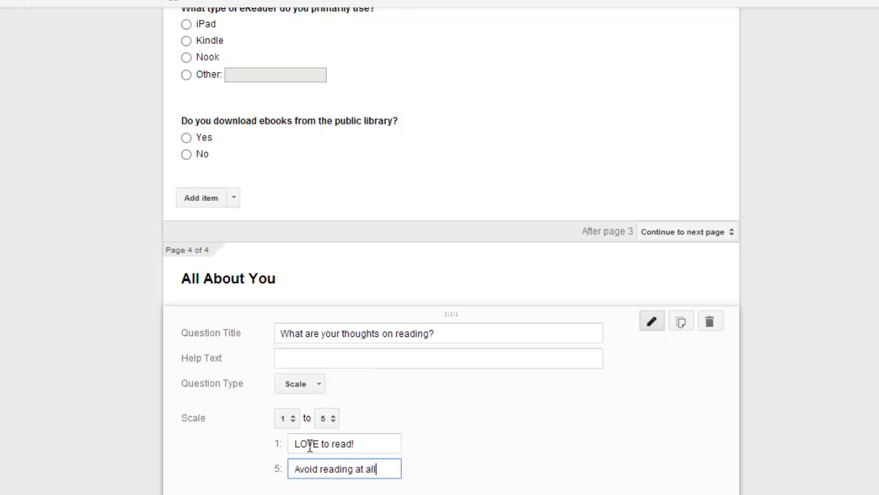
text( costs)
scroll(296, 426, down, 2)
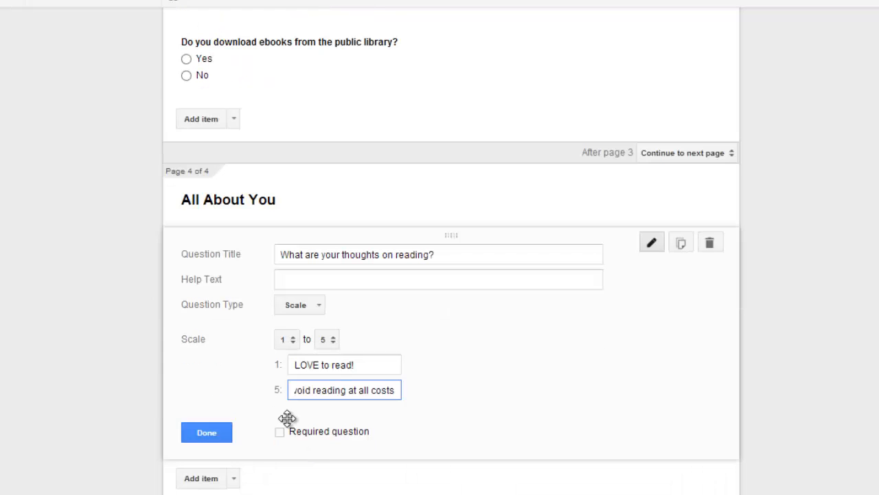
click(207, 433)
- Add a grid question "Please share your level of experience and skill with the below tools." with rows Google Docs, Blogger, Photostory and WeVideo
click(234, 337)
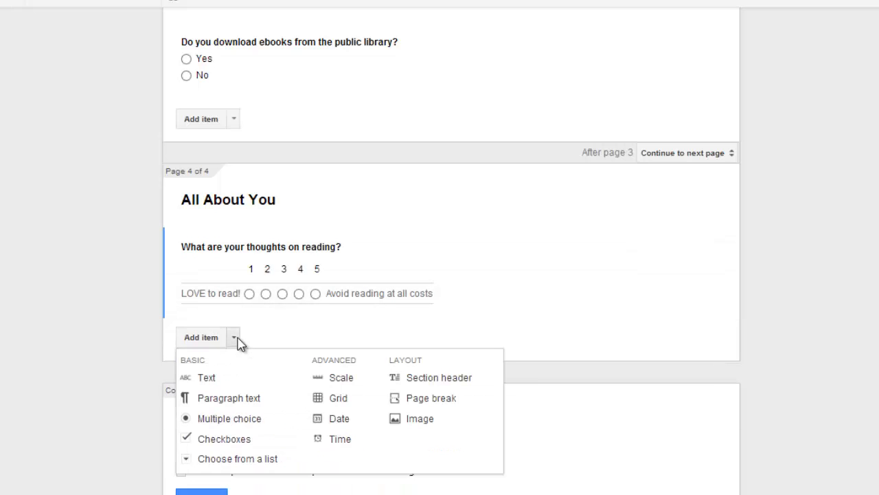
click(353, 401)
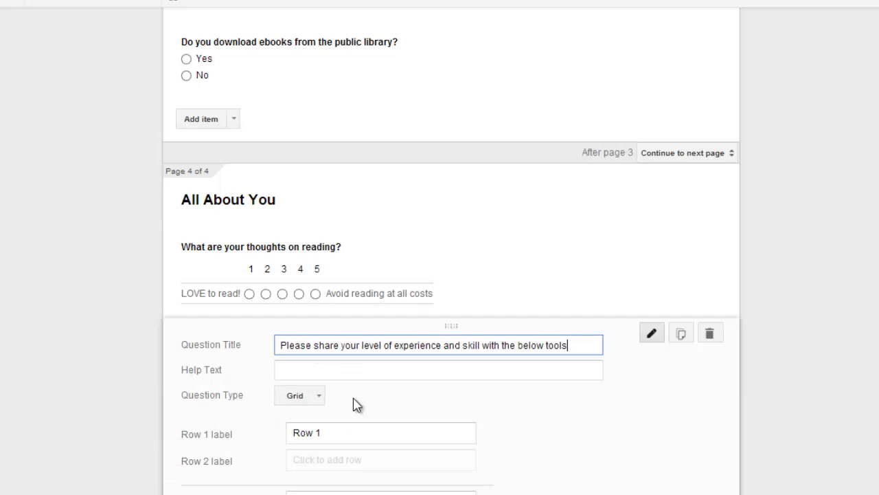
text(.)
click(347, 432)
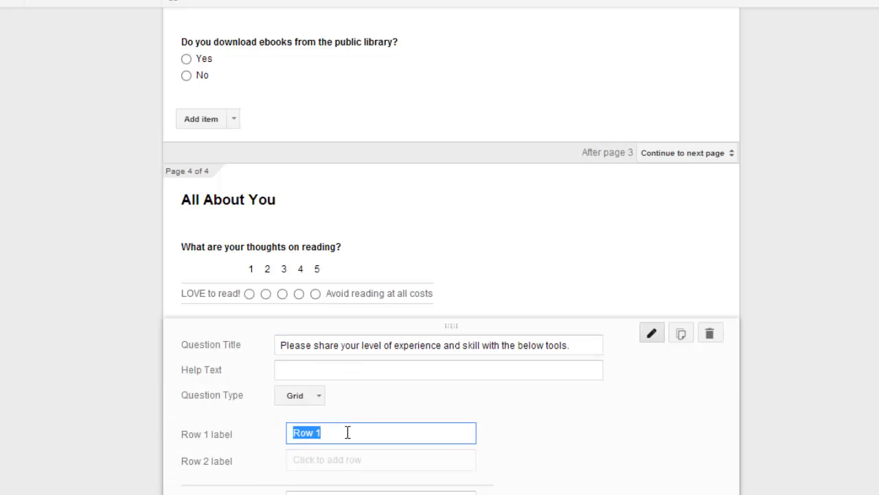
text(Google Docs)
key(Tab)
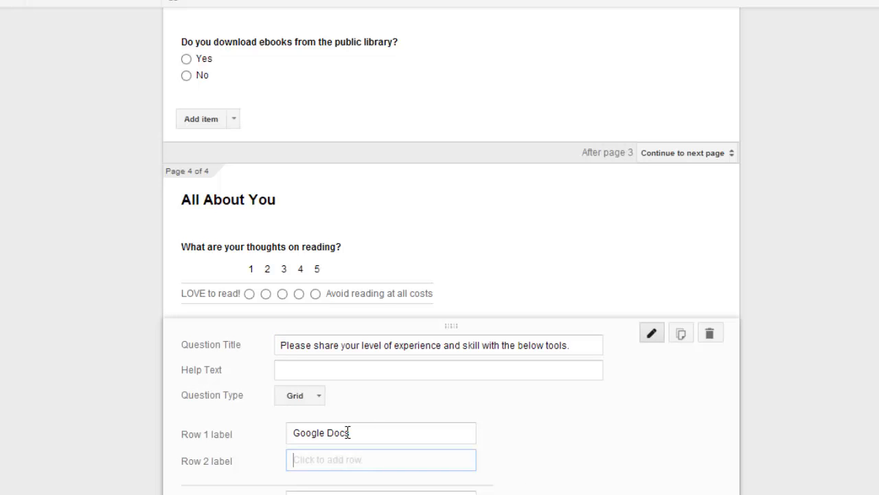
text(Blogger)
key(Tab)
text(Photostory)
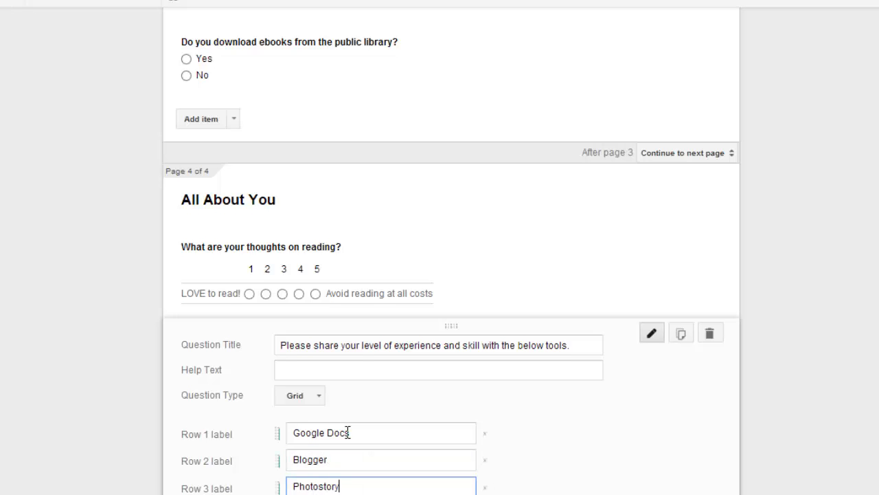
key(Tab)
scroll(348, 431, down, 2)
text(WeVideo)
- Label the grid question's columns "Have Never Used It", "Novice", "Pretty Good" and "I'm a Pro", and finish the question
click(362, 420)
text(Have Never Used It)
key(Tab)
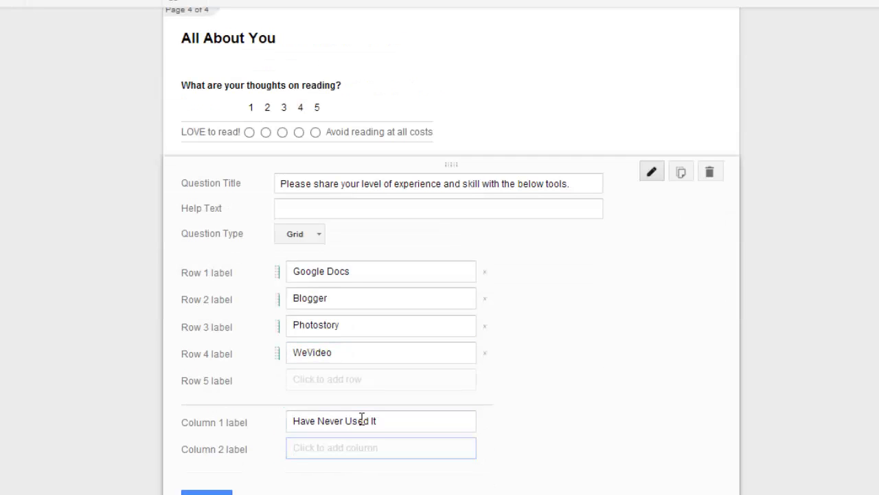
text(Novice)
key(Tab)
text(Pretty Good)
key(Tab)
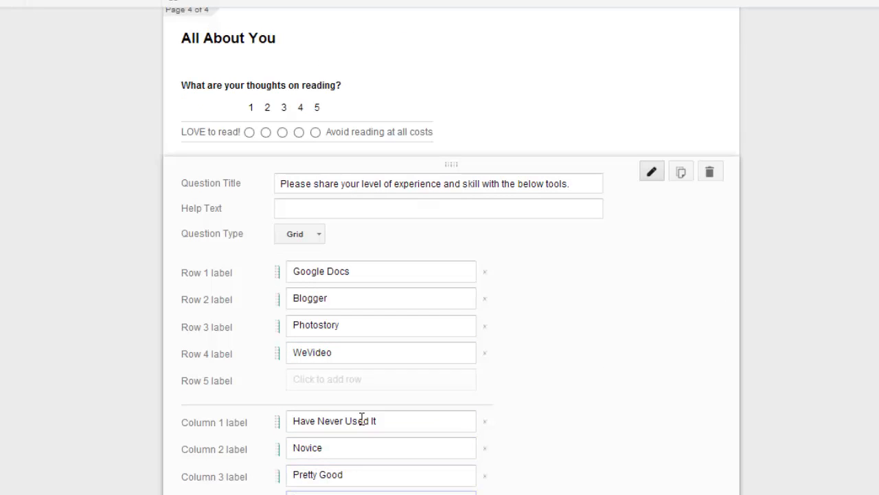
scroll(275, 422, down, 2)
text(I'm a Pro)
click(204, 426)
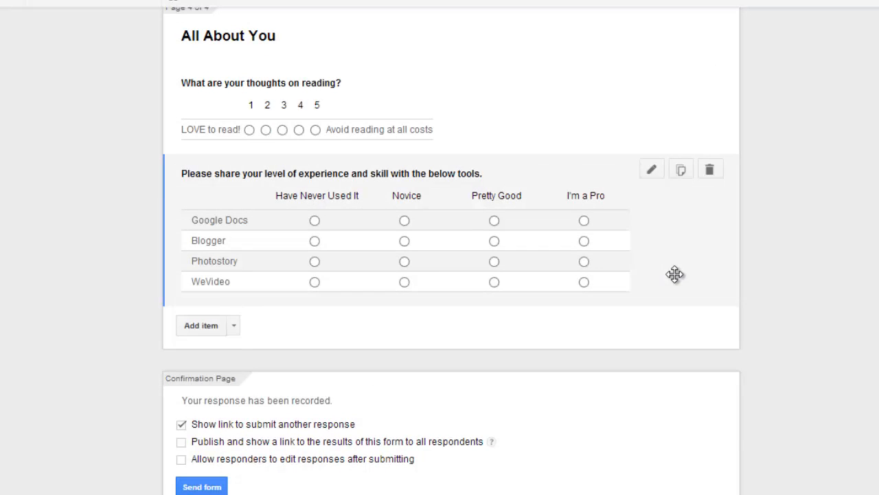
- Add a date question "When is your birthday?" below the grid, without the year
click(234, 326)
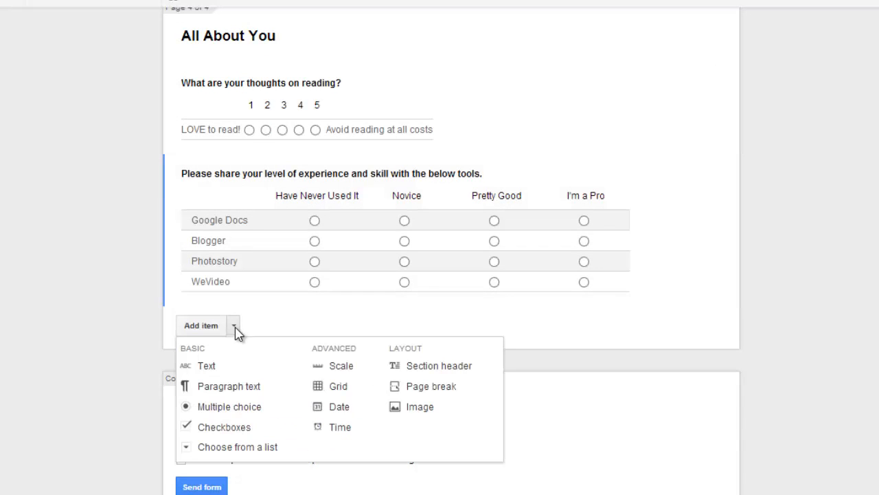
click(358, 406)
text(When is yo)
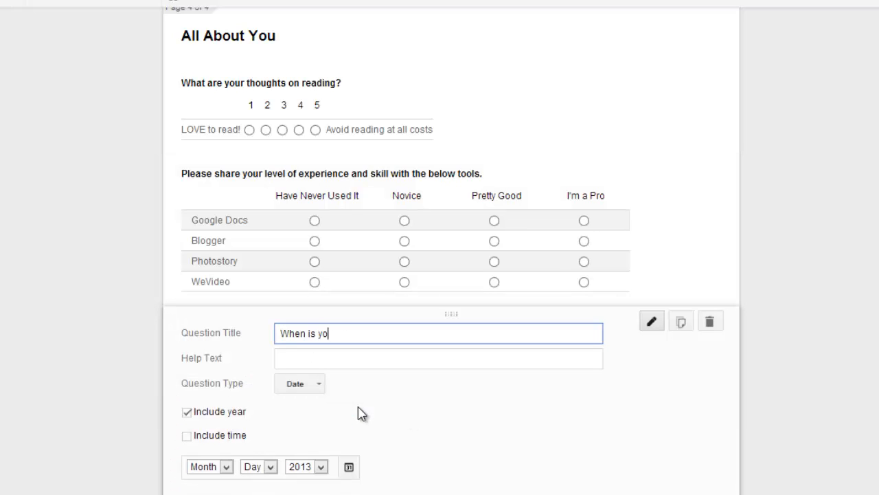
text(ur birthday?)
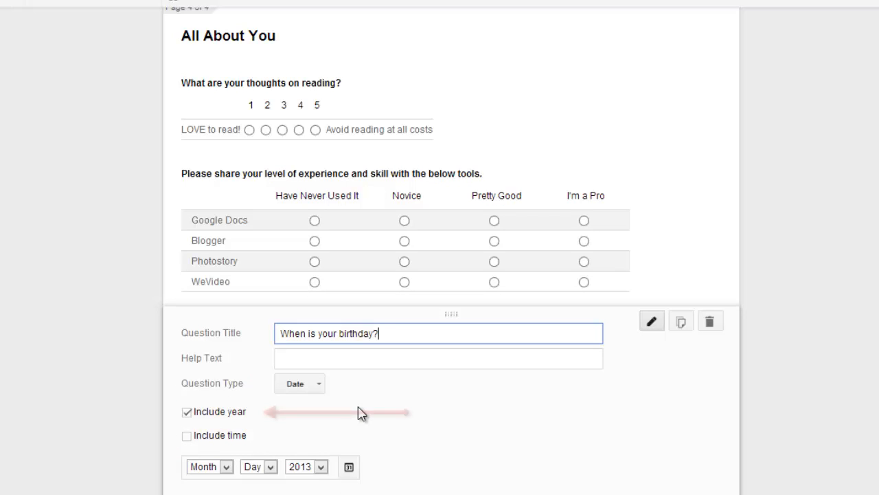
click(186, 413)
scroll(371, 421, down, 1)
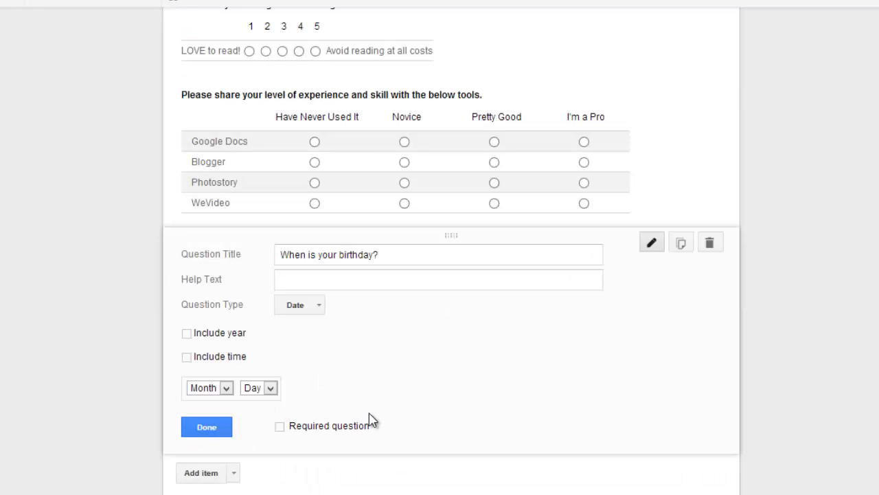
click(224, 427)
- Insert an image item below the birthday question by uploading the young-woman-old-woman-illusion GIF file
click(234, 326)
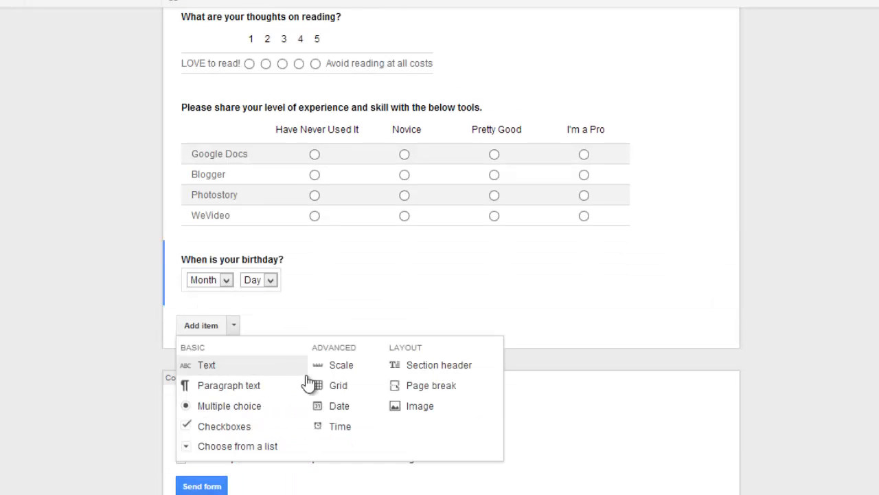
click(448, 411)
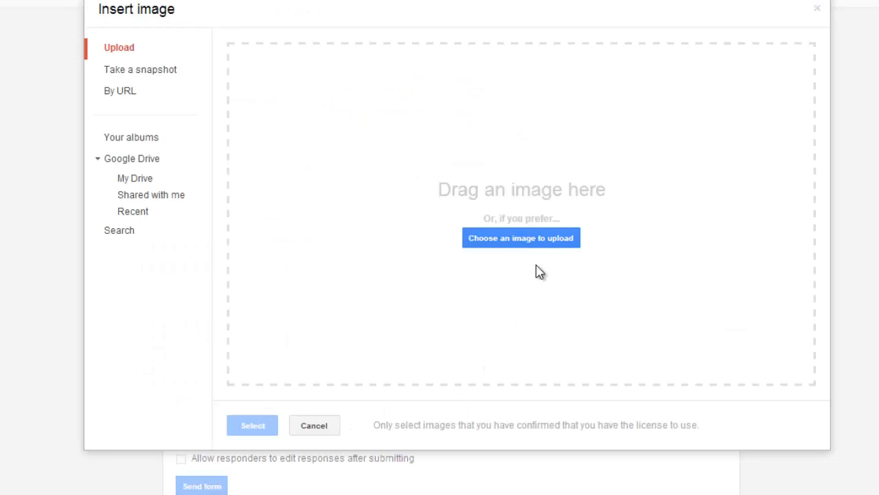
click(555, 240)
drag(797, 149, 764, 369)
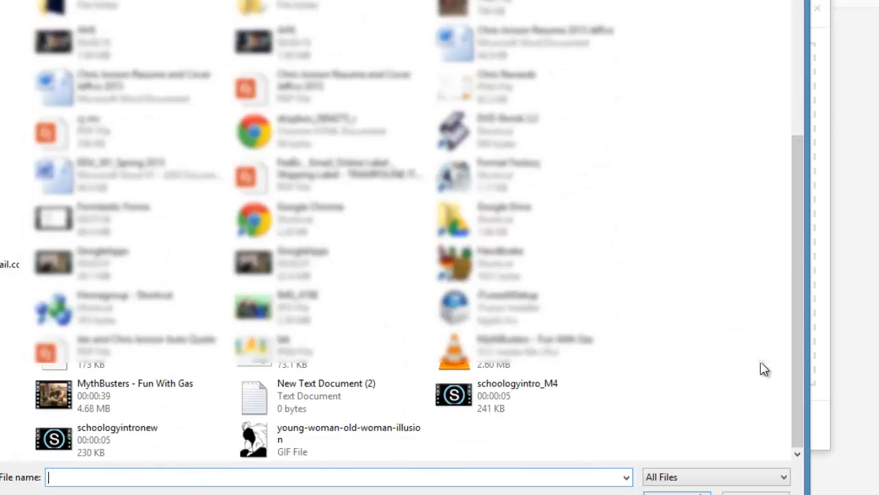
double_click(375, 438)
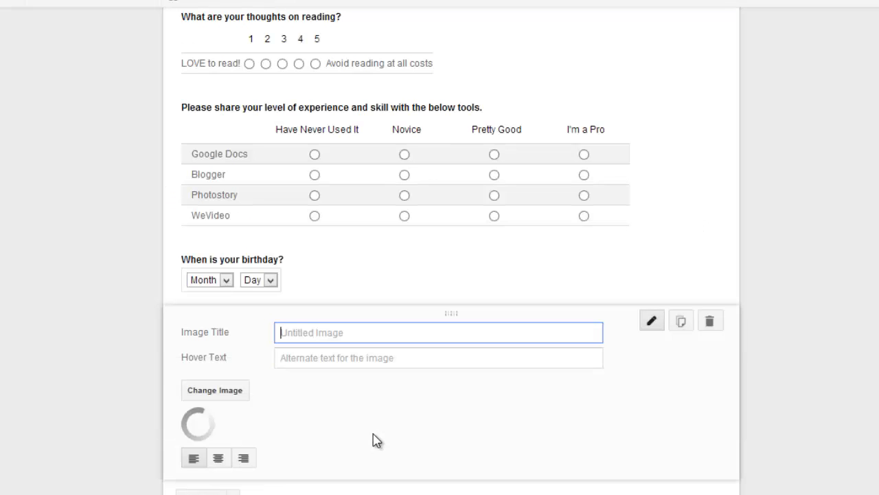
scroll(385, 426, down, 3)
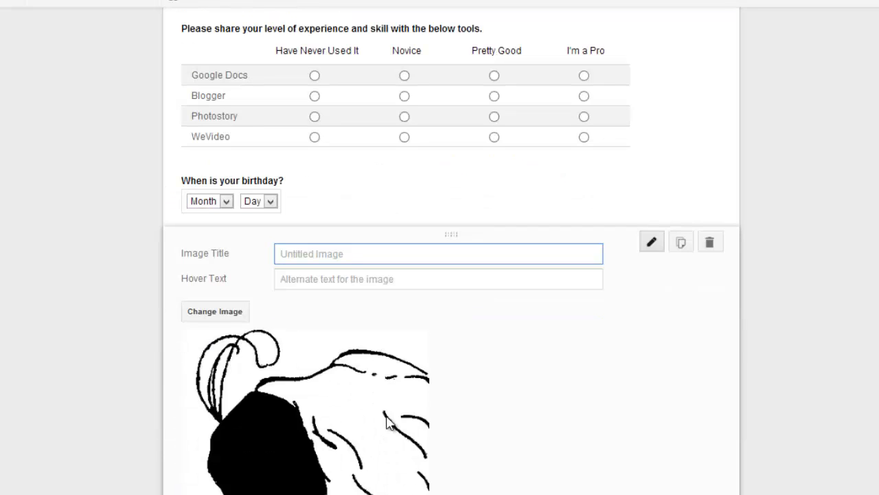
- Shrink the inserted illusion image to roughly three quarters of its width, centre it, and finish the image item
scroll(387, 421, down, 3)
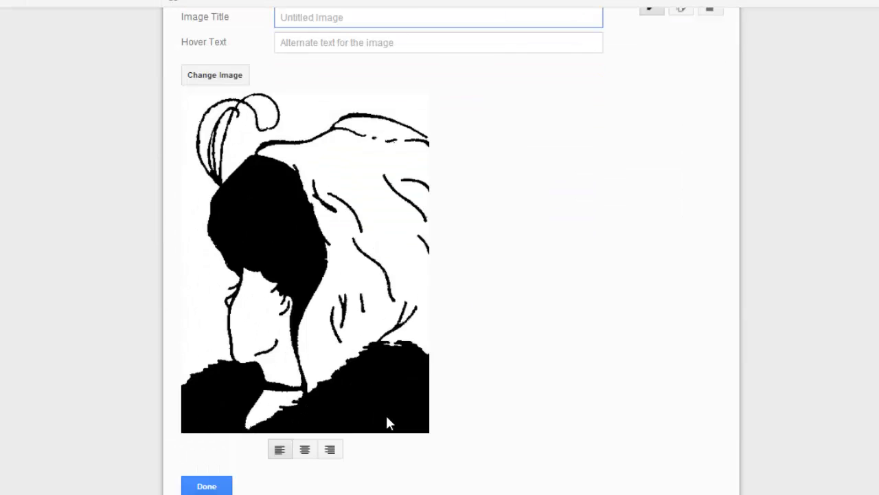
click(386, 415)
drag(431, 92, 326, 189)
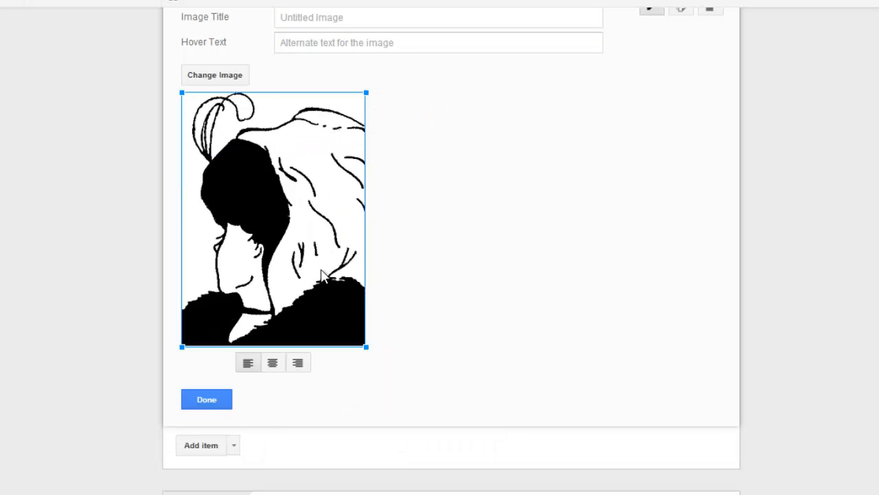
click(275, 363)
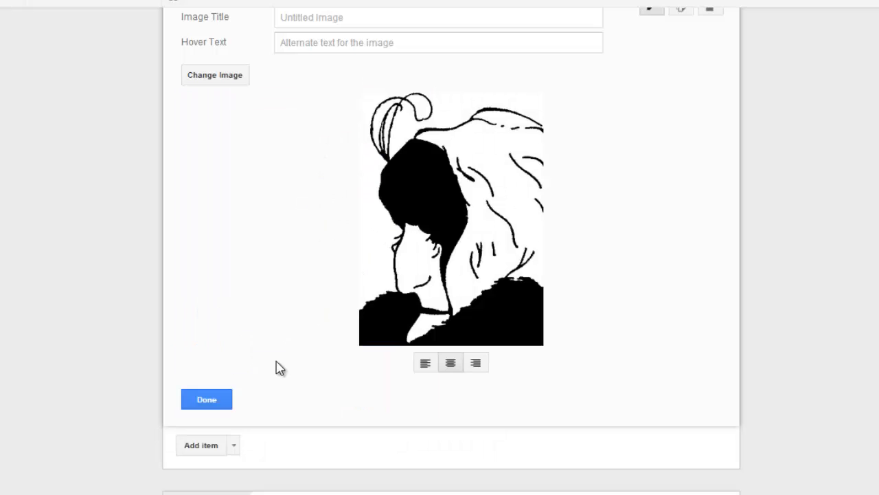
click(226, 404)
- Add a multiple choice question "When you first looked at this picture, did you see an old woman or a young one?" with Old Woman and Young Woman
click(233, 325)
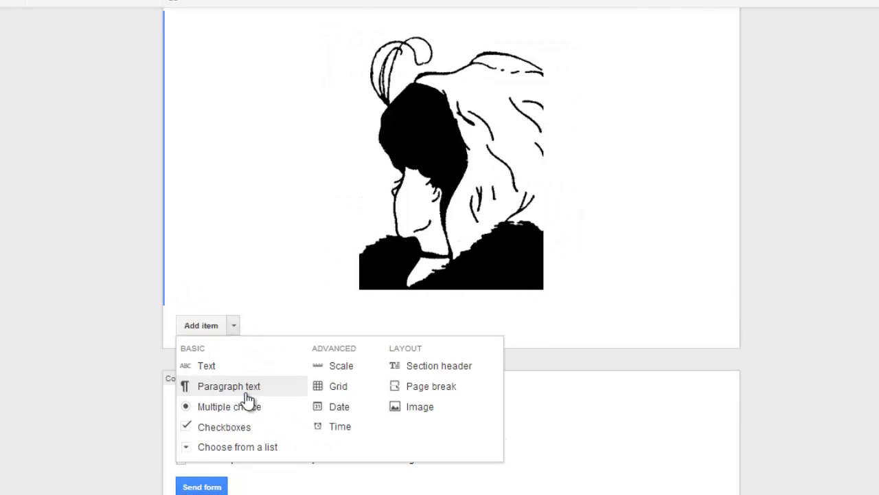
click(222, 403)
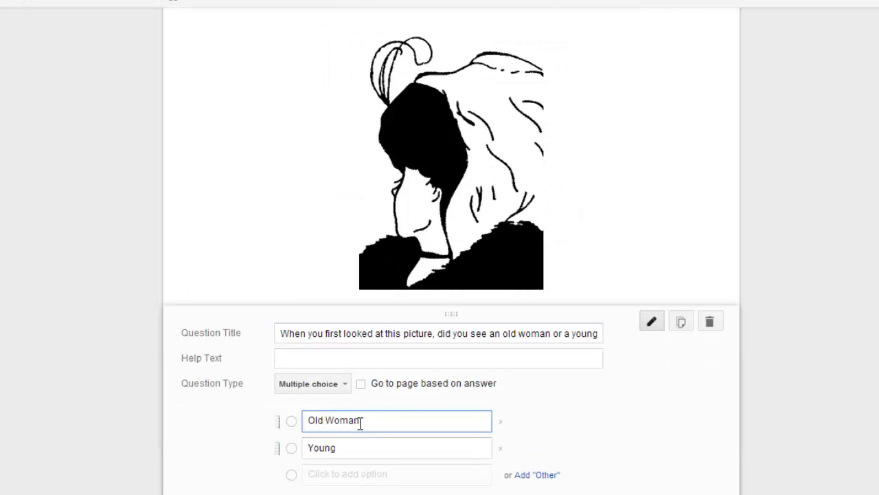
click(359, 443)
click(359, 444)
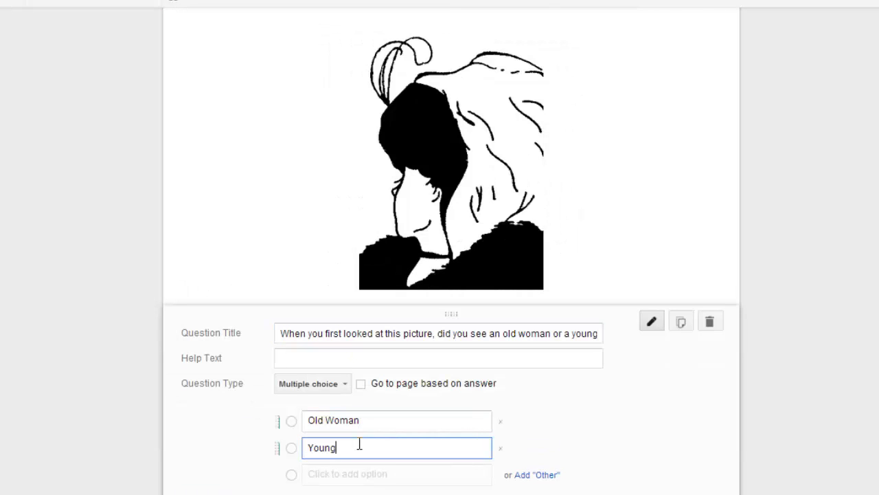
text(Woman)
scroll(359, 443, down, 3)
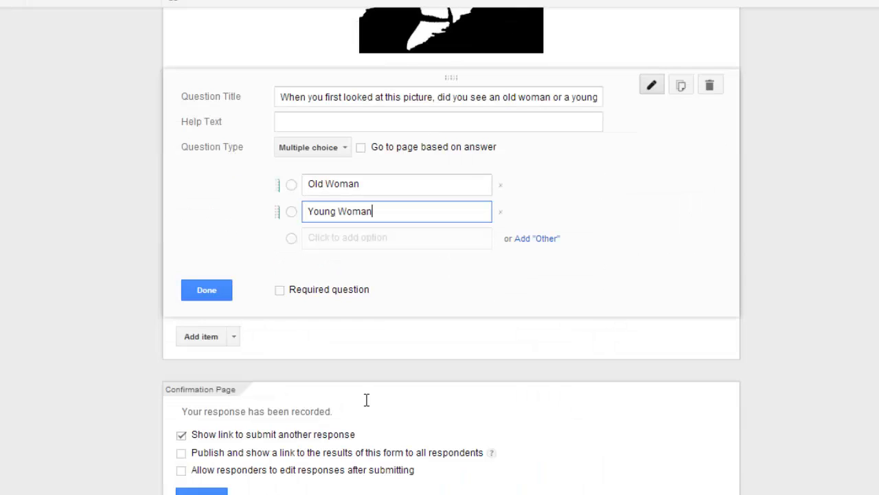
click(219, 297)
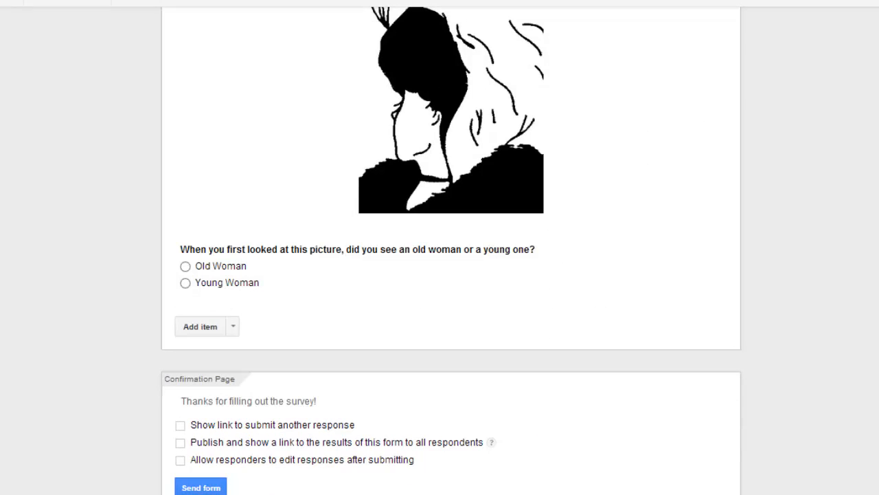
- Try rearranging questions by moving the tool experience grid to the end of page 3 and the library ebooks question further down
scroll(784, 336, up, 7)
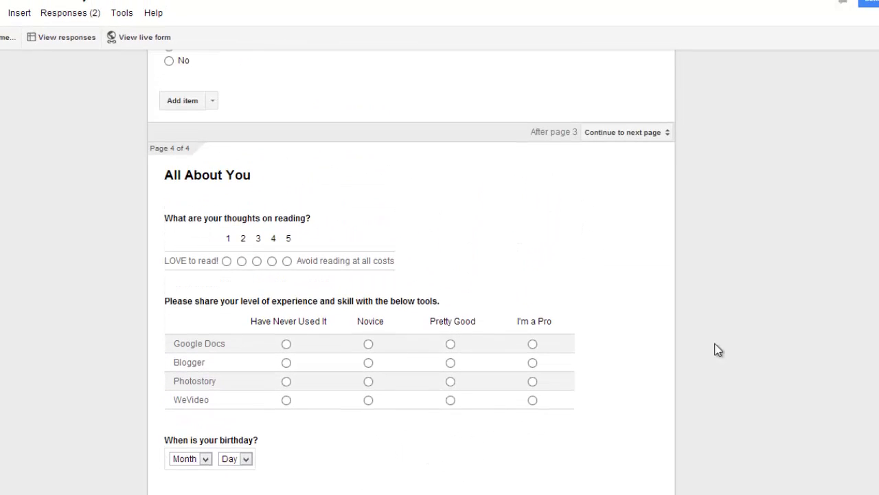
drag(252, 385, 330, 286)
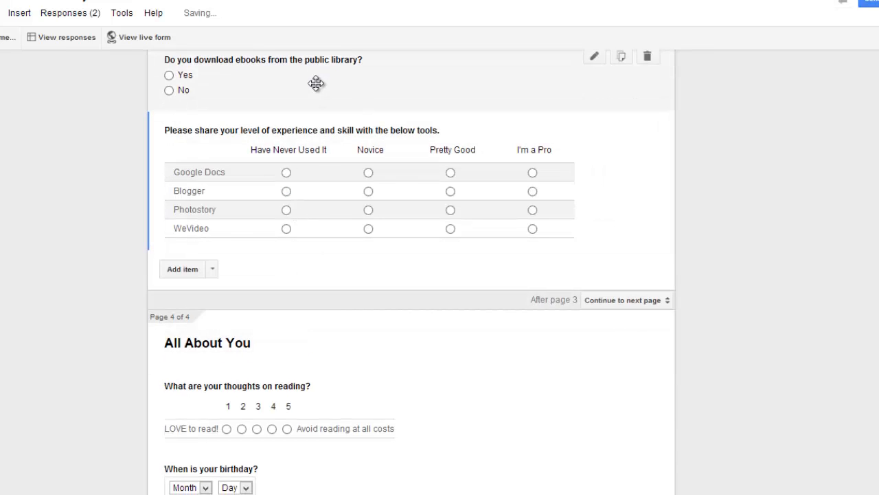
drag(316, 83, 325, 321)
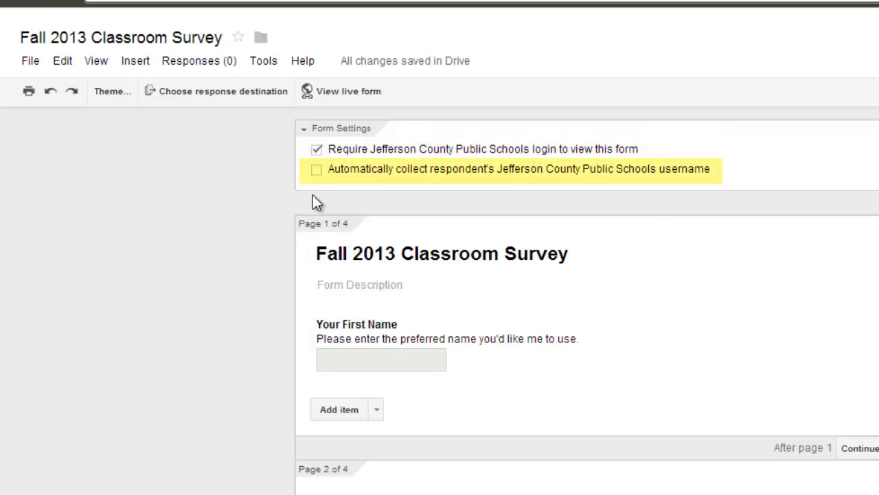
- Turn on automatic collection of respondents' usernames, and remove the Jefferson County Public Schools login requirement for viewing the form
click(320, 169)
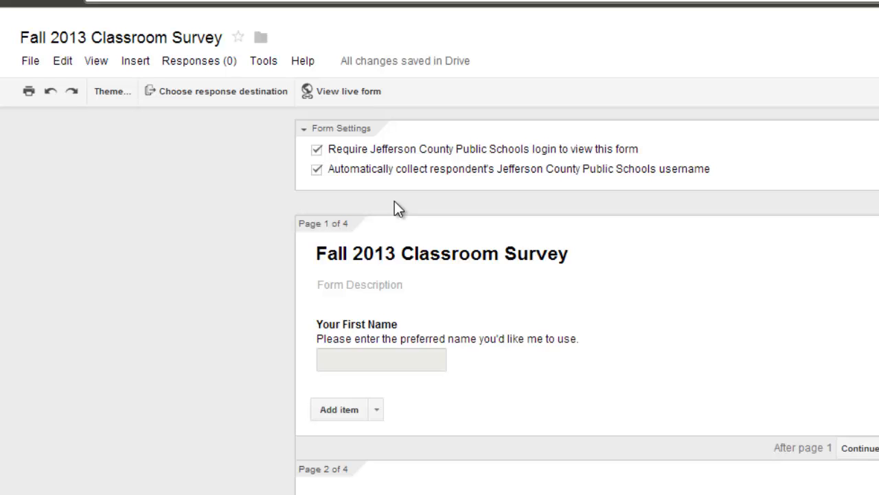
click(316, 150)
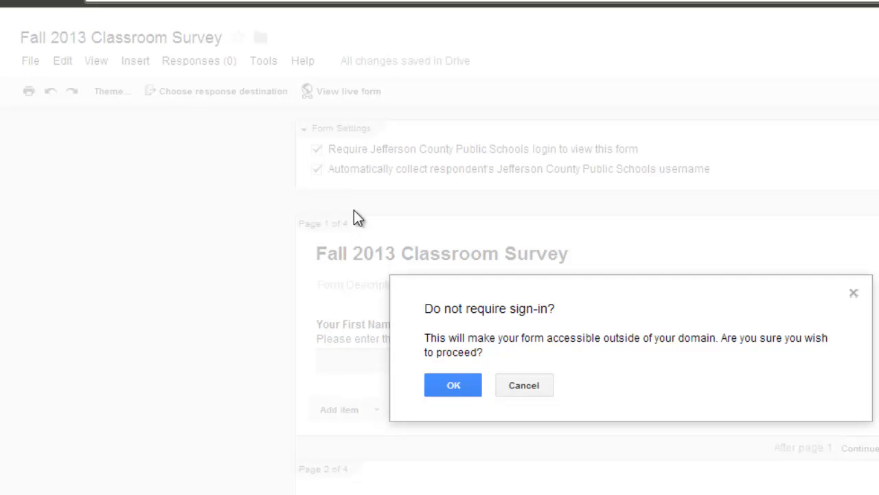
click(458, 387)
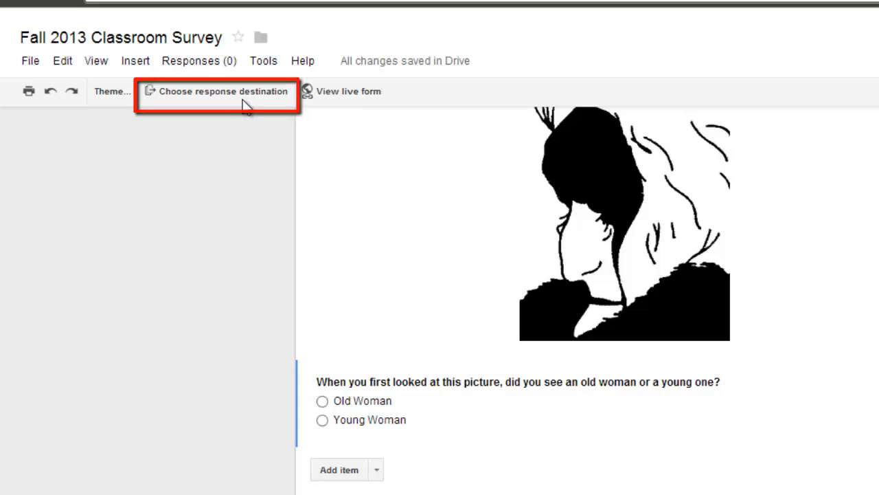
- Set the response destination to a new spreadsheet and create it
click(243, 96)
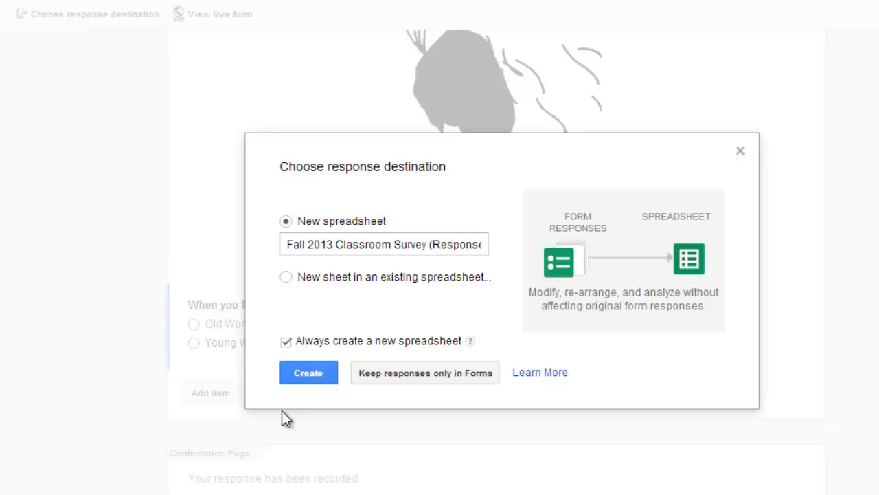
click(307, 373)
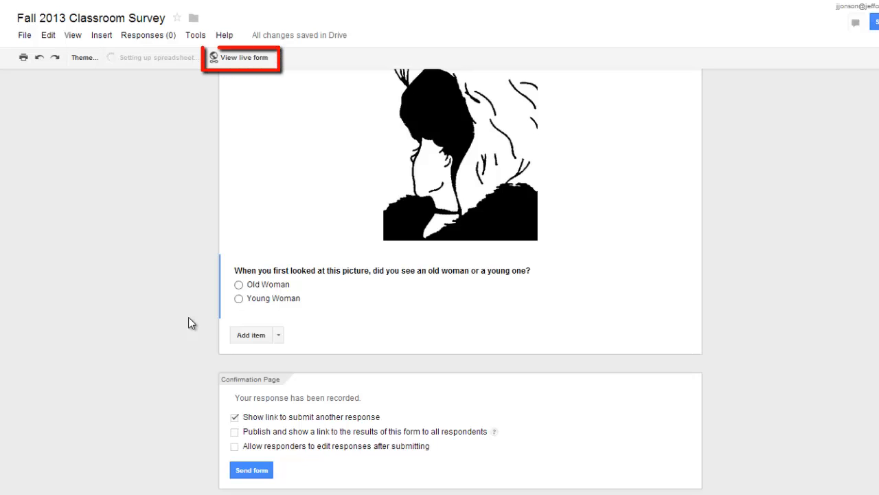
- Open the live form, fill in "Test" as the first name and continue, and open the form's response options in the editor
click(253, 63)
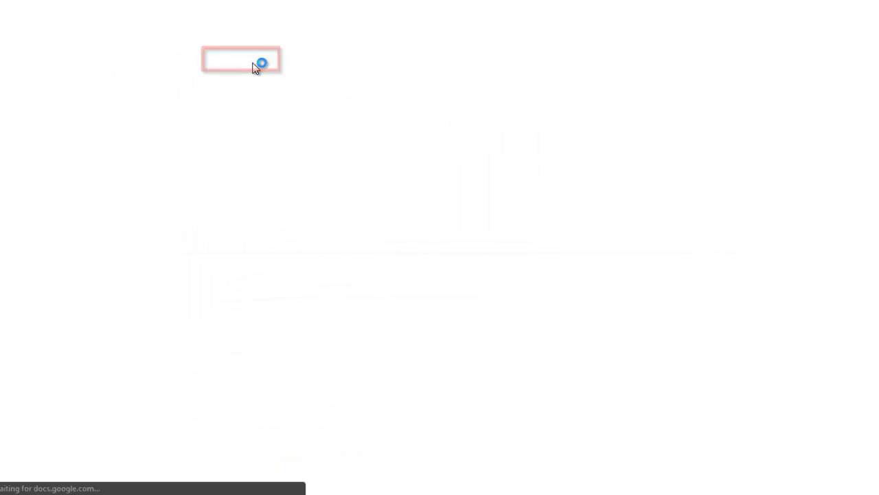
text(Test)
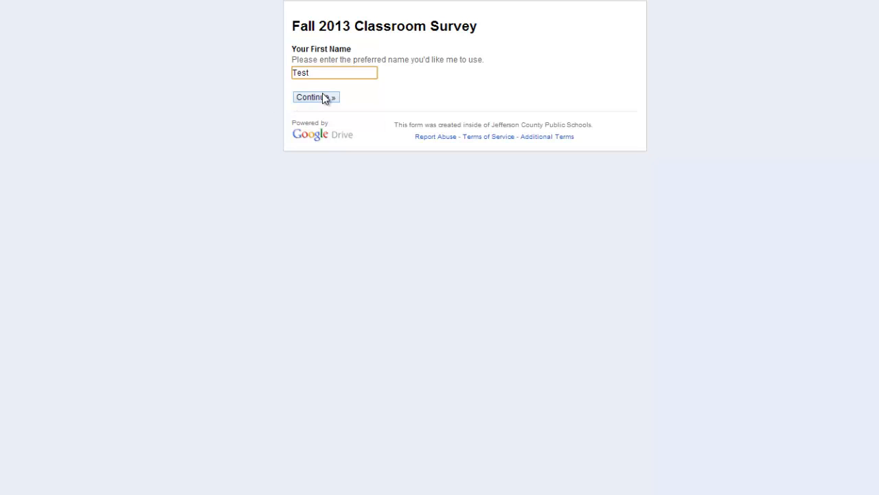
click(323, 96)
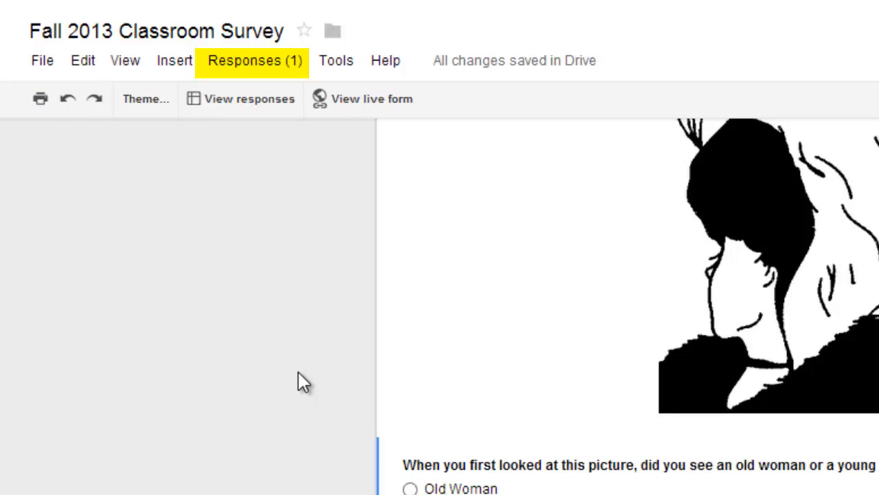
click(259, 69)
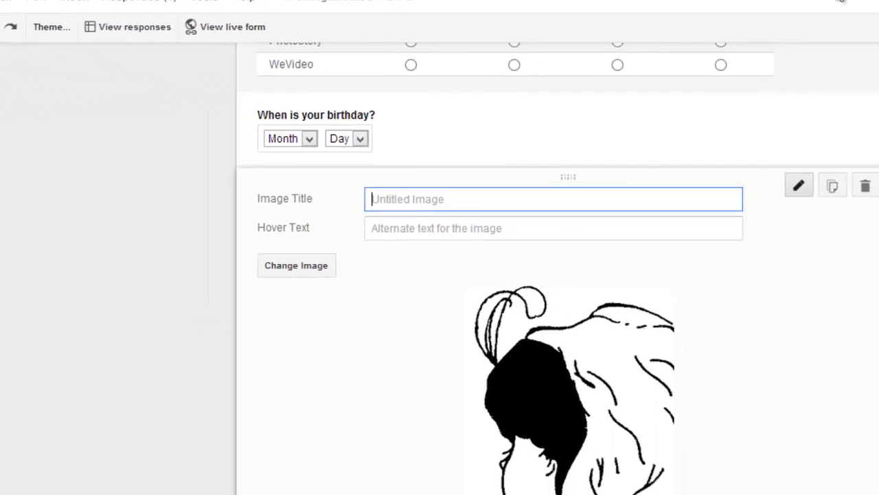
- Change the confirmation message to "Thanks for filling out the survey!" and turn off the link to submit another response
scroll(786, 151, down, 5)
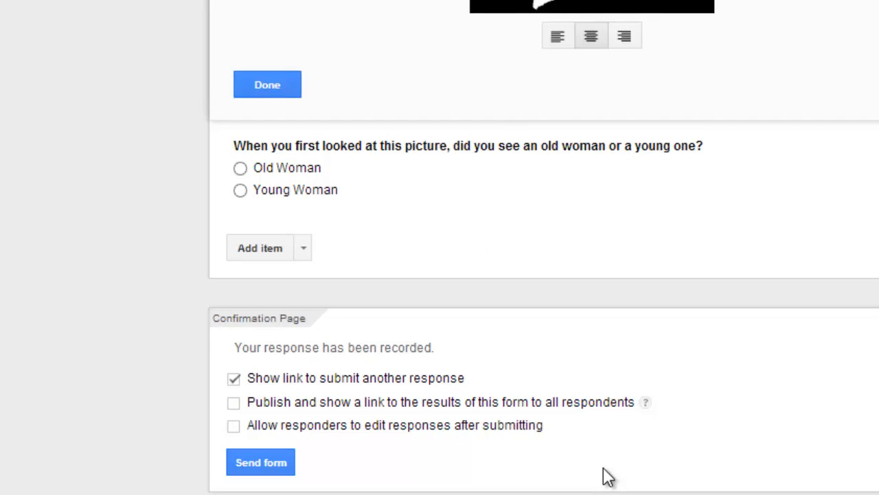
drag(435, 347, 234, 348)
text(Thanks for )
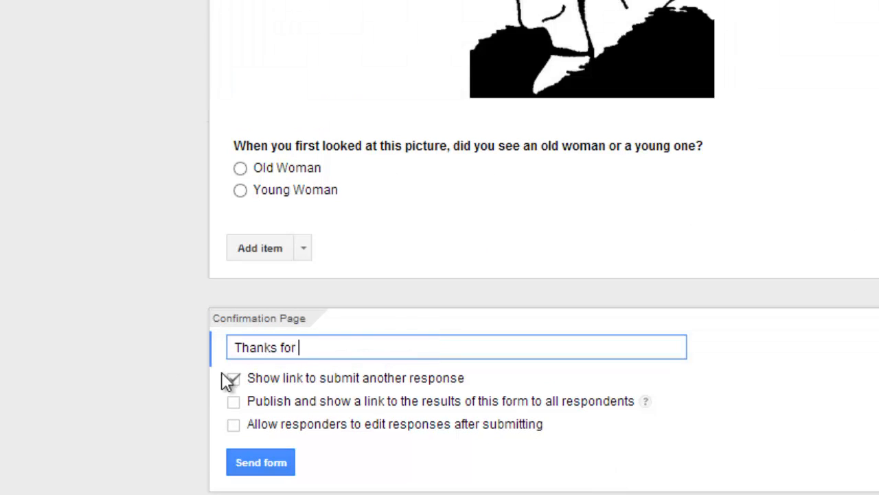
text(filling out the survey!)
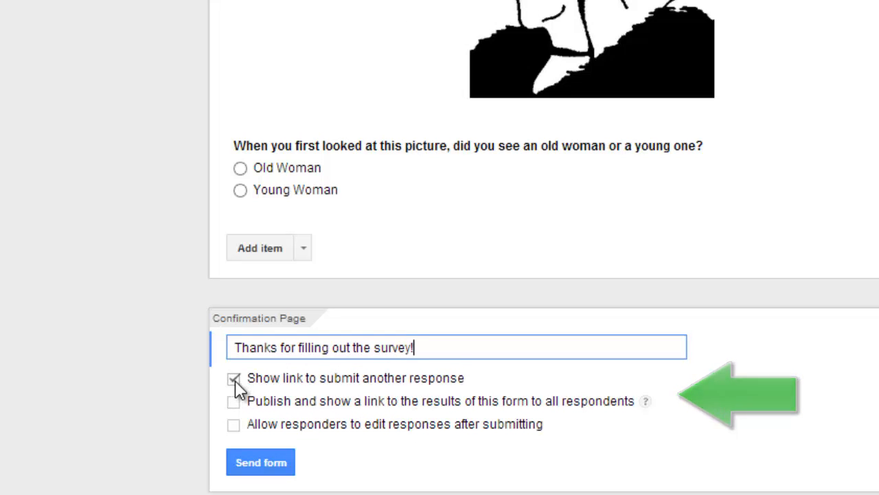
click(233, 379)
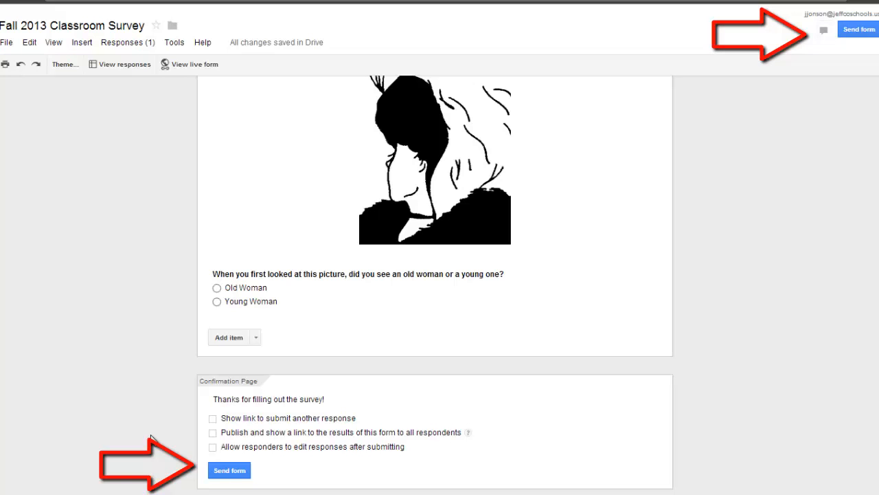
- Open the form's sending options, view the HTML embed code with its custom size settings, and close the dialog
click(234, 471)
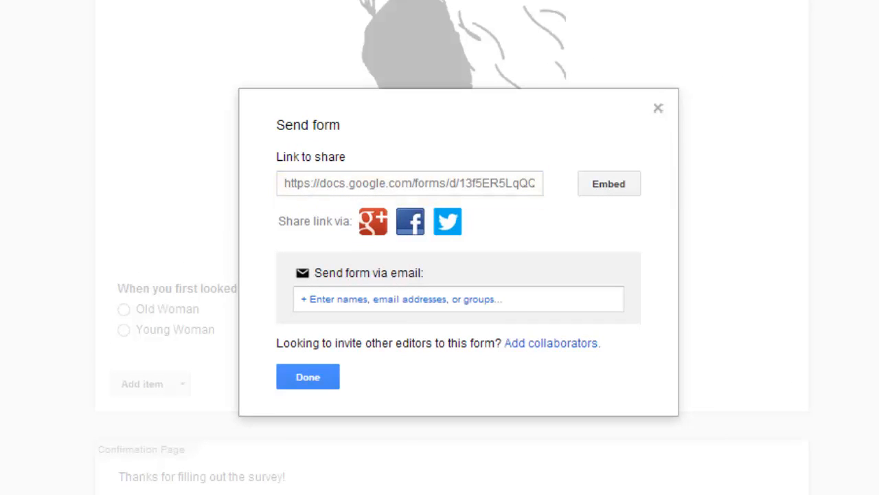
click(620, 192)
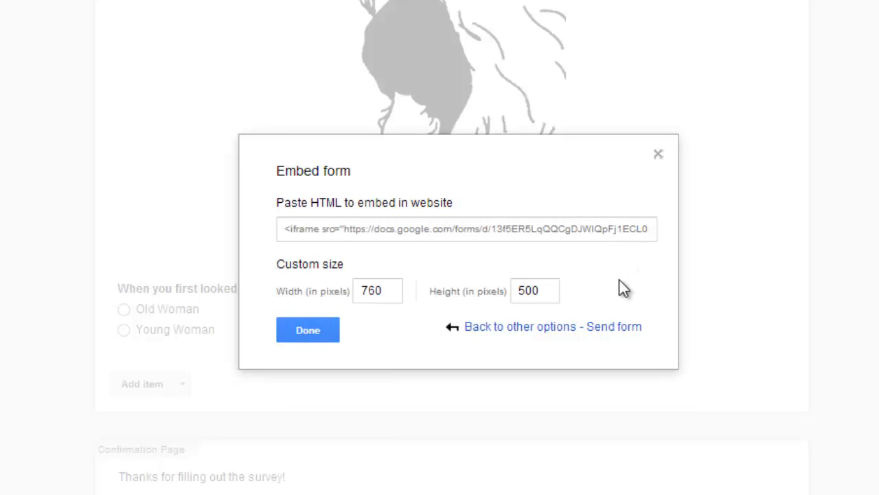
click(308, 335)
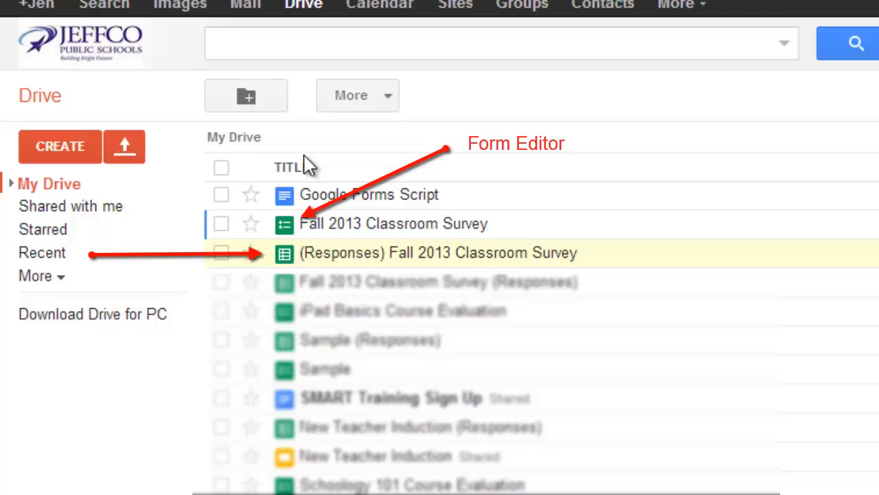
- Open the "(Responses) Fall 2013 Classroom Survey" spreadsheet from Drive and look over its form-related commands
click(336, 223)
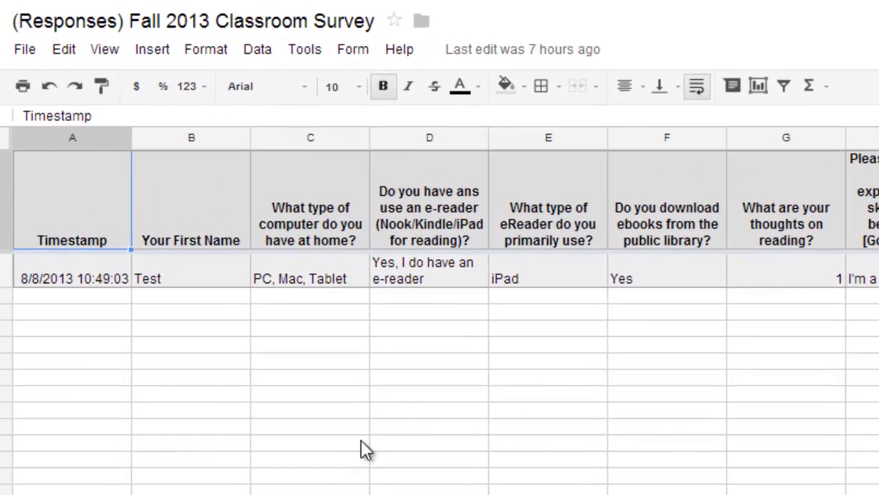
click(353, 49)
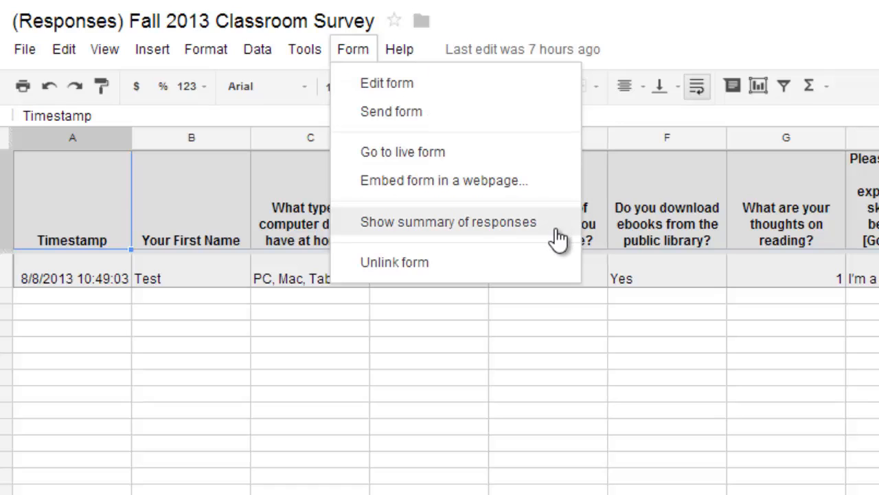
click(566, 367)
- Add a notification rule that sends an email right away when a user submits a form, and close the rules dialog
click(317, 50)
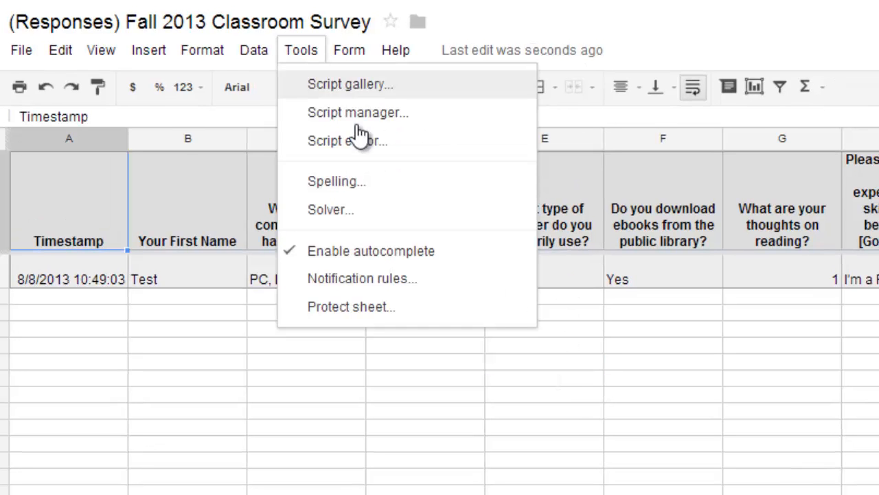
click(435, 282)
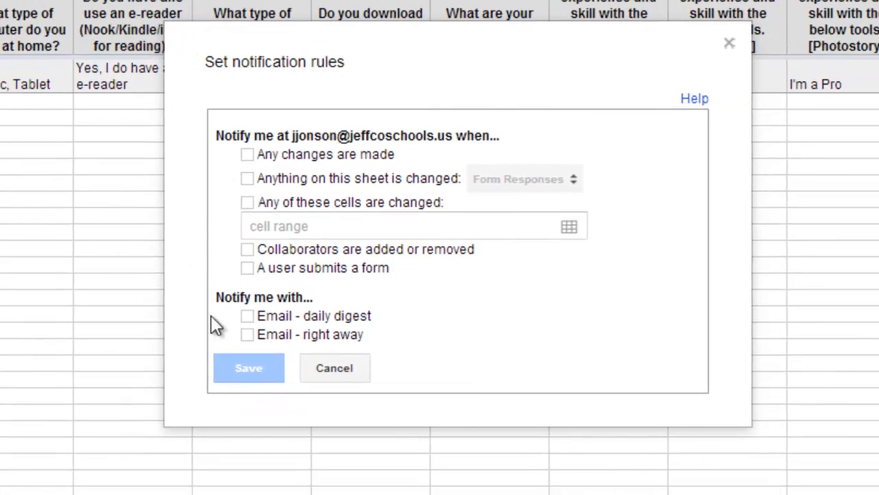
click(249, 268)
click(248, 316)
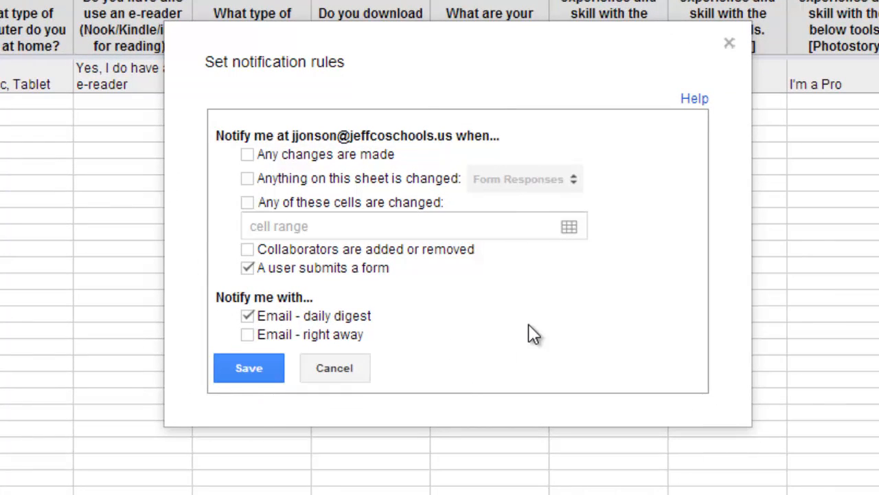
click(247, 334)
click(247, 315)
click(249, 367)
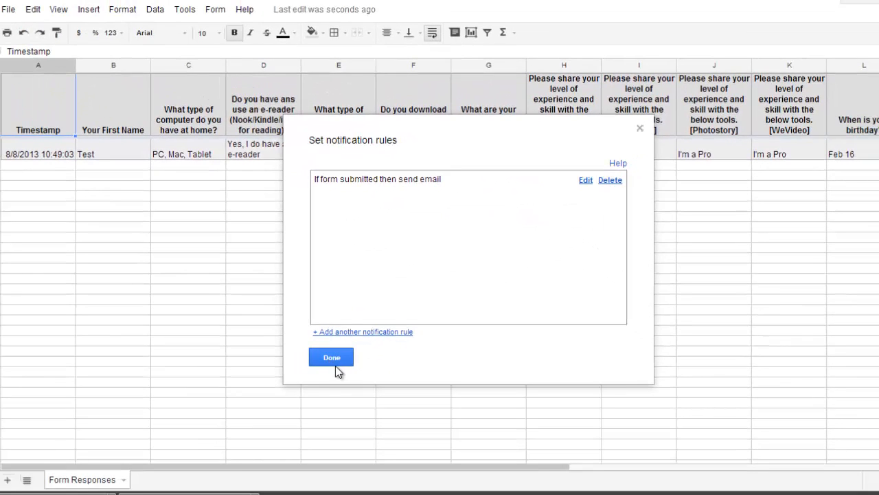
click(332, 358)
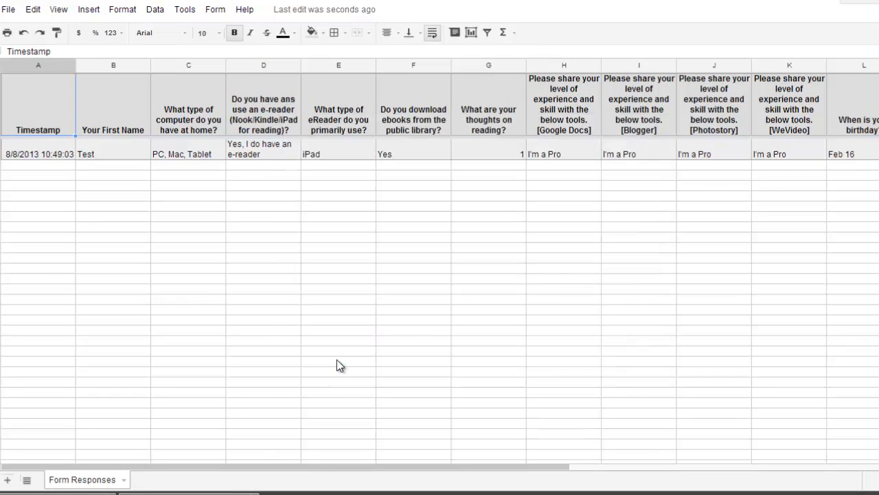